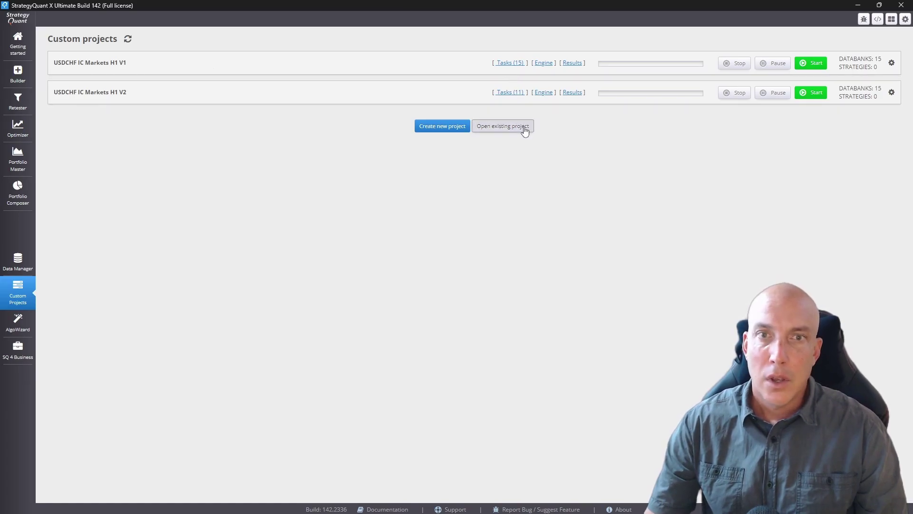
# Load the existing project file USDJPY IC Markets H1 V3.cfx from the Custom Project USDJPY folder.
pyautogui.click(525, 131)
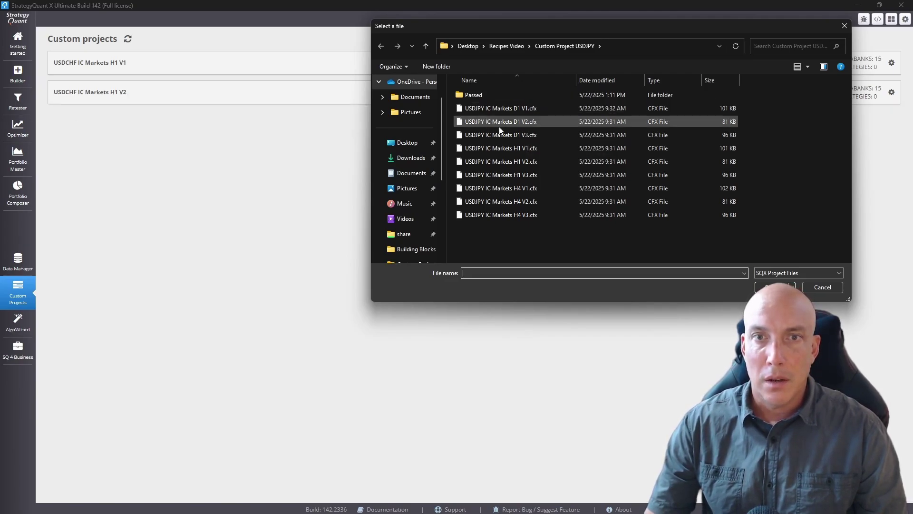
pyautogui.click(521, 174)
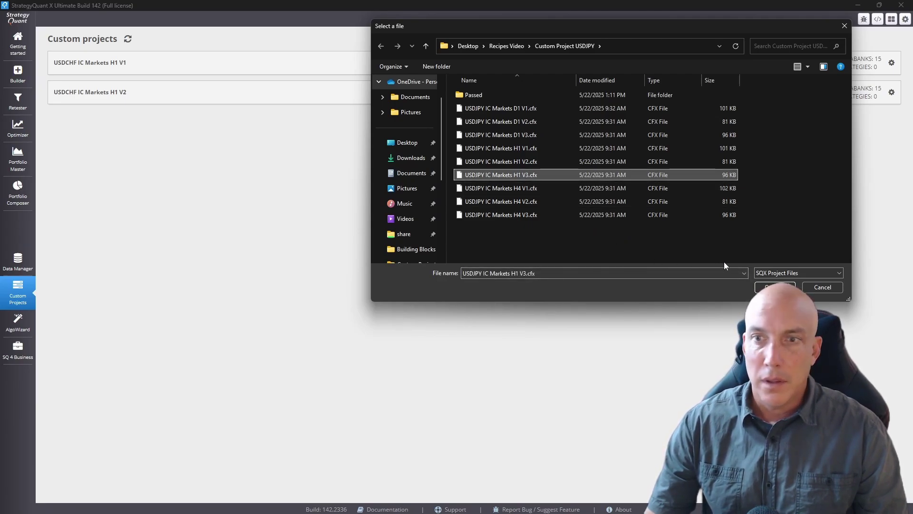
pyautogui.click(764, 286)
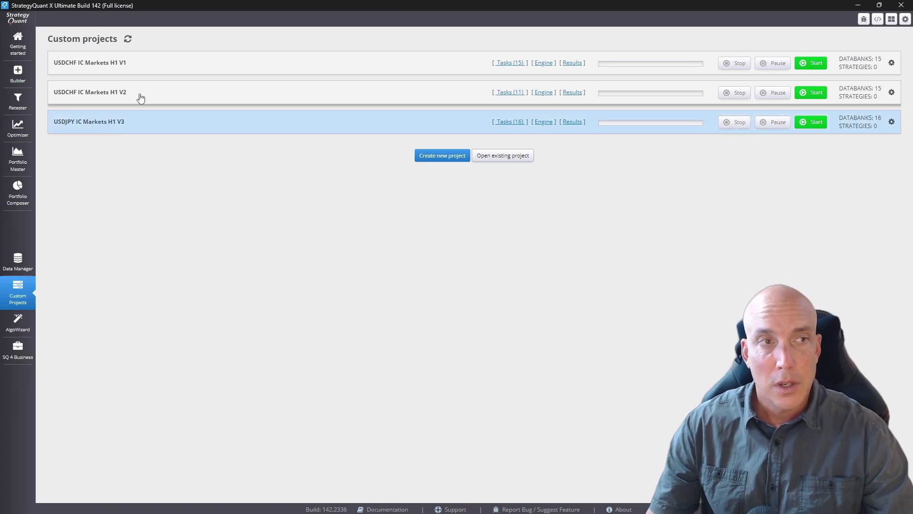
# Open the rename settings of the second custom project and save its name as USDCHF IC Markets H1 V2.
pyautogui.click(892, 93)
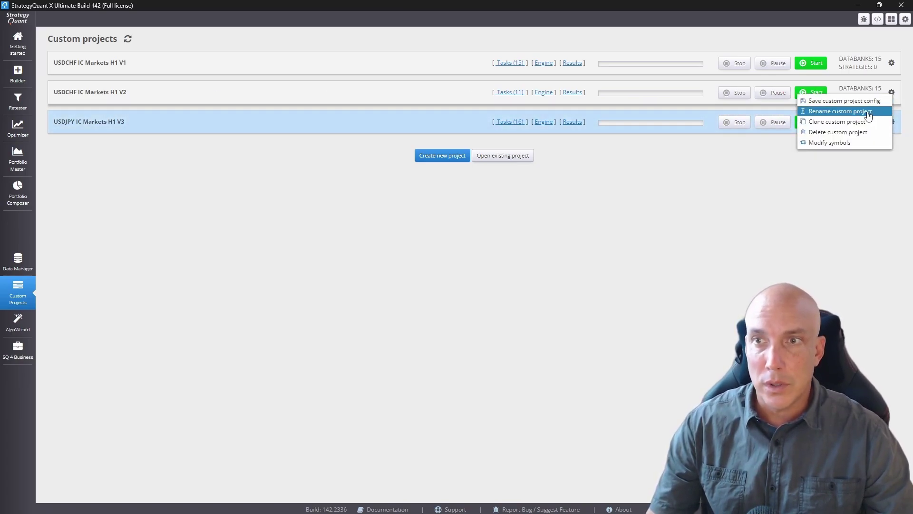
pyautogui.click(851, 110)
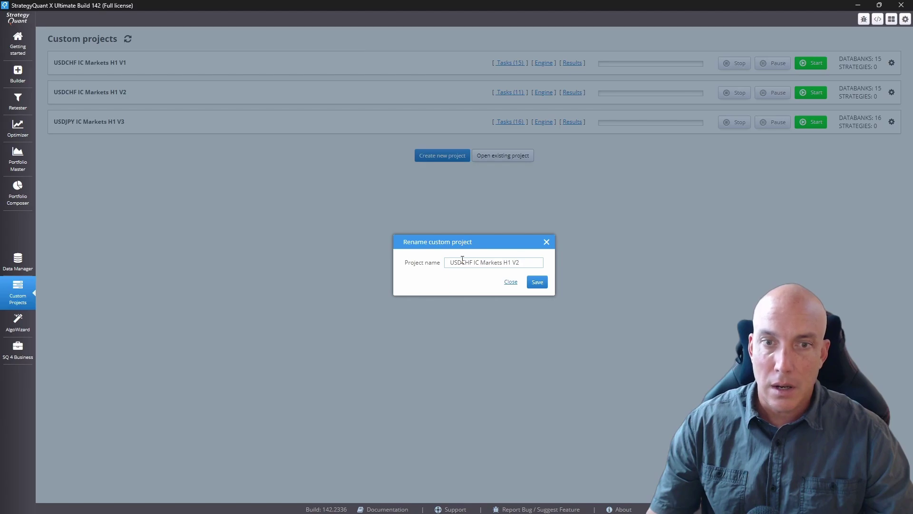
pyautogui.click(538, 284)
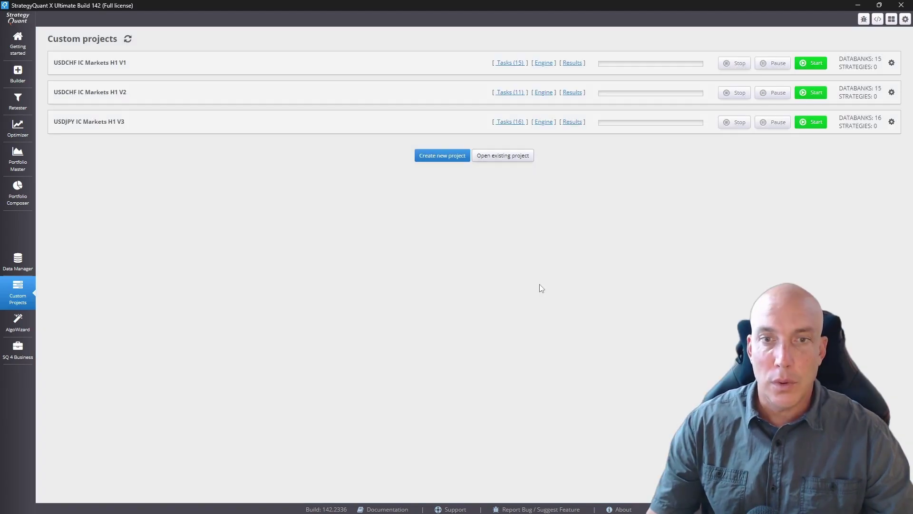
# In the bulk symbol modification of USDCHF IC Markets H1 V2, map USDJPY_icmarkets/H1 to USDCHF_icmarkets/H1 and apply default settings.
pyautogui.click(891, 92)
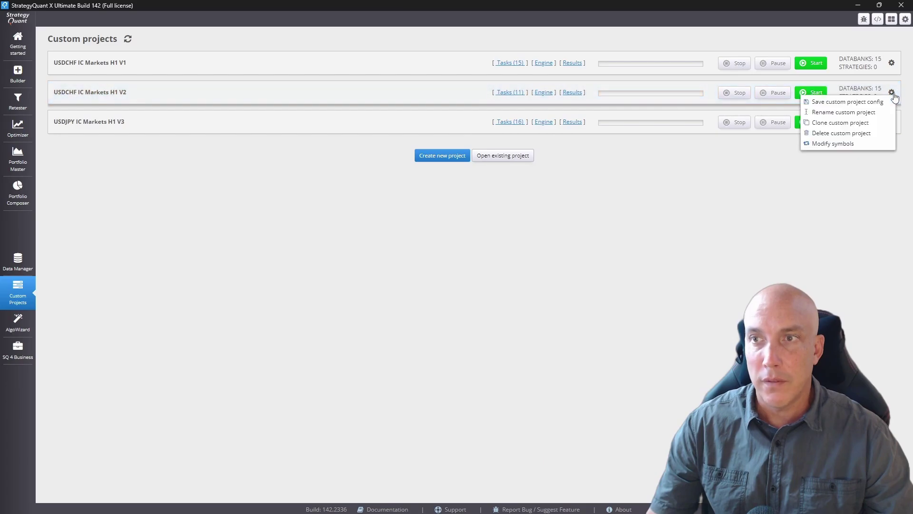
pyautogui.click(852, 143)
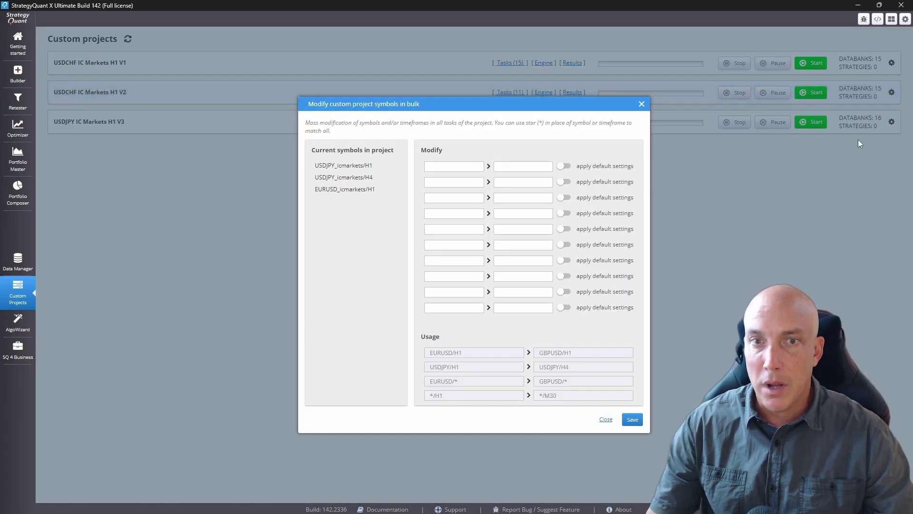
pyautogui.doubleClick(345, 166)
pyautogui.hotkey('ctrl', 'c')
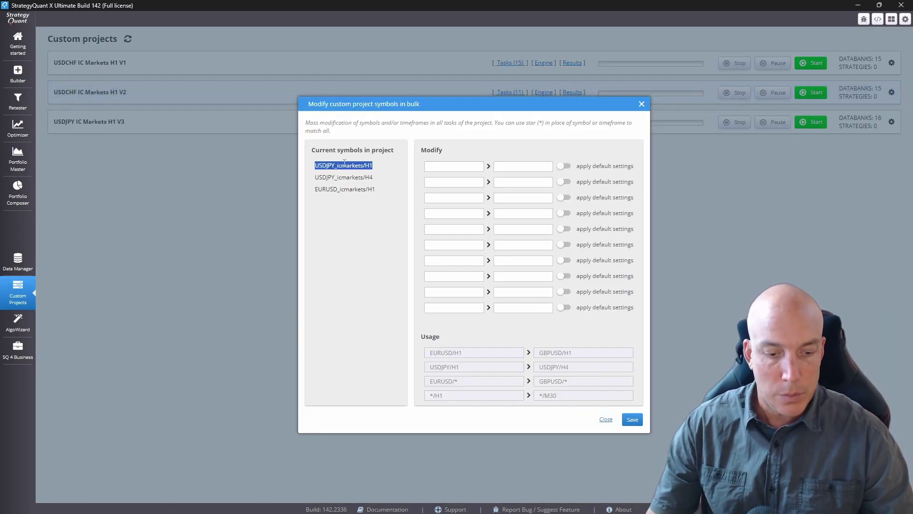
pyautogui.click(449, 165)
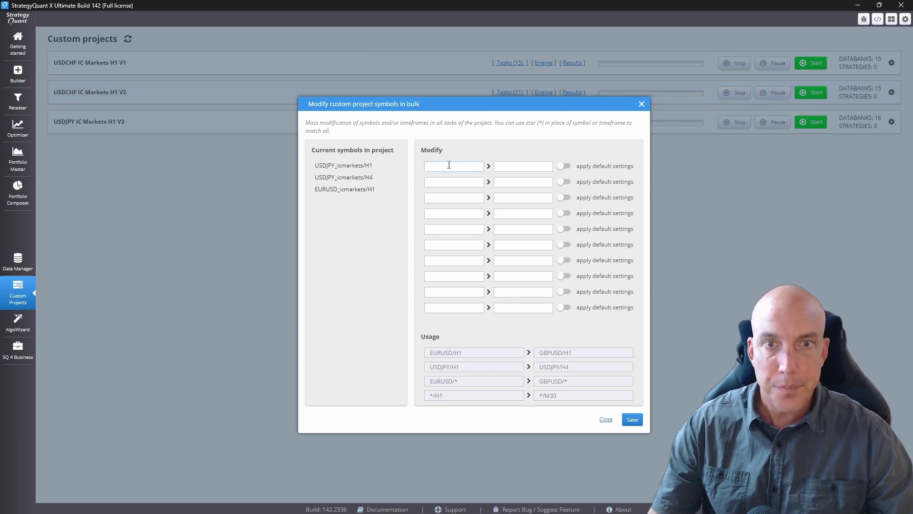
pyautogui.hotkey('ctrl', 'v')
pyautogui.click(508, 167)
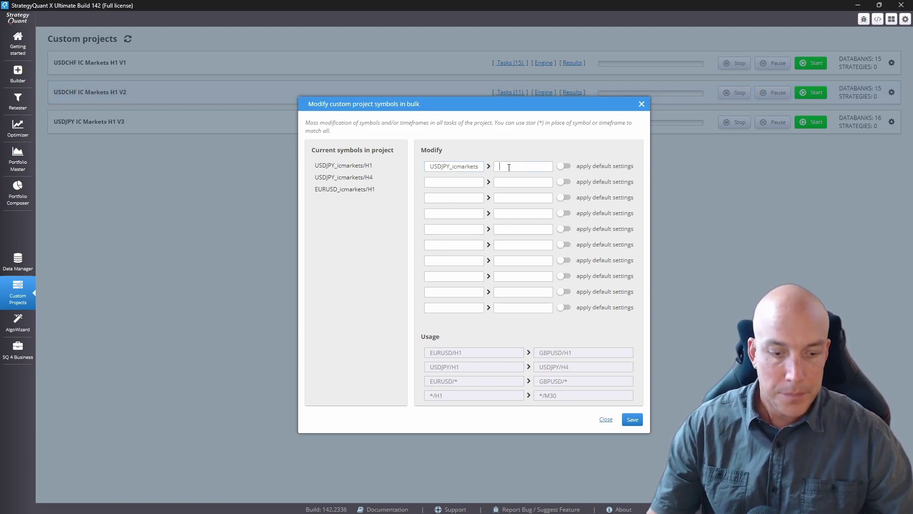
pyautogui.hotkey('ctrl', 'v')
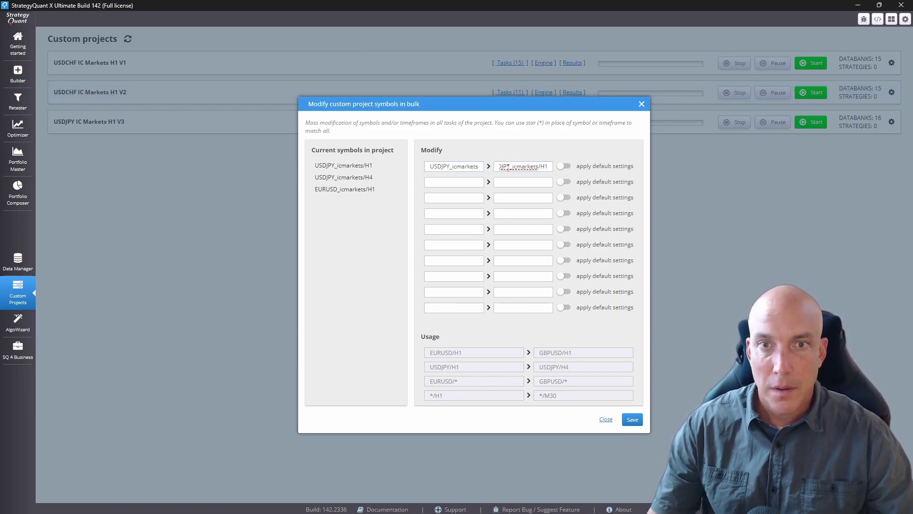
pyautogui.moveTo(509, 166); pyautogui.dragTo(477, 165)
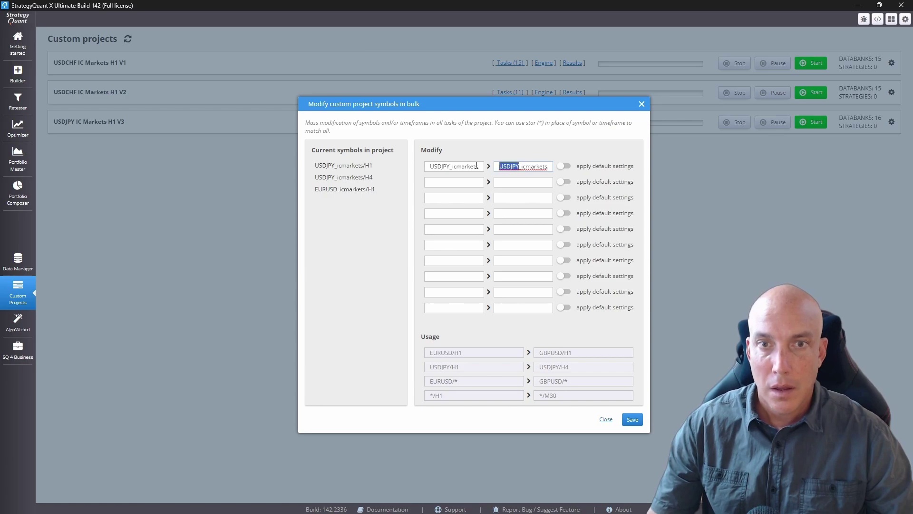
pyautogui.write('USD')
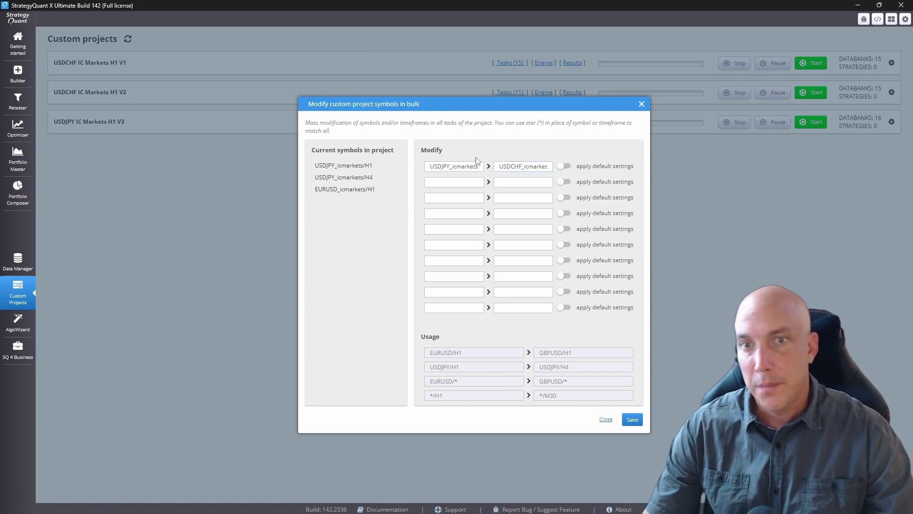
pyautogui.click(565, 168)
# Add a second mapping from USDJPY_icmarkets/H4 to USDCHF_icmarkets/H4 with default settings applied.
pyautogui.tripleClick(368, 179)
pyautogui.hotkey('ctrl', 'c')
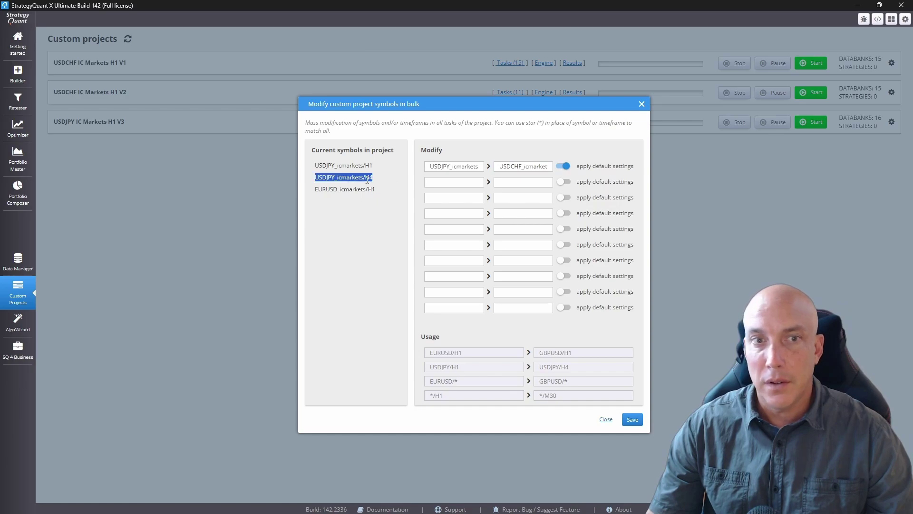
pyautogui.click(432, 181)
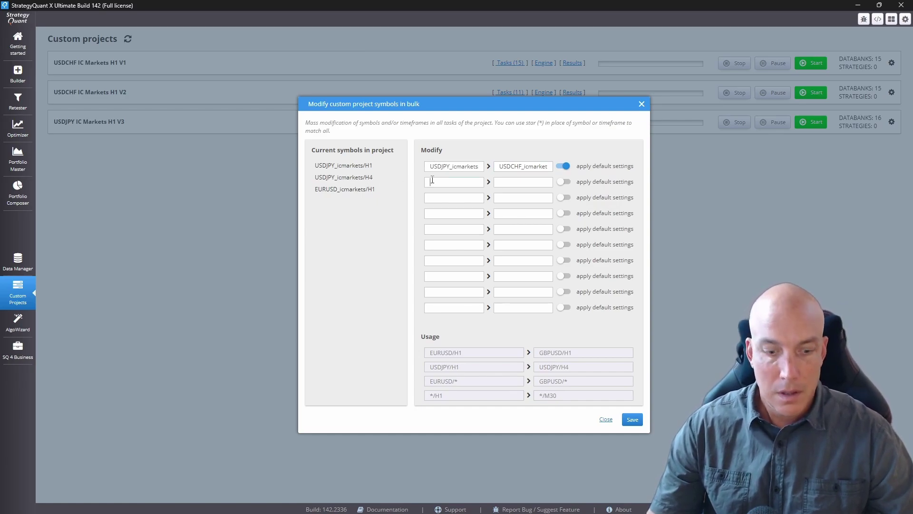
pyautogui.hotkey('ctrl', 'v')
pyautogui.click(501, 183)
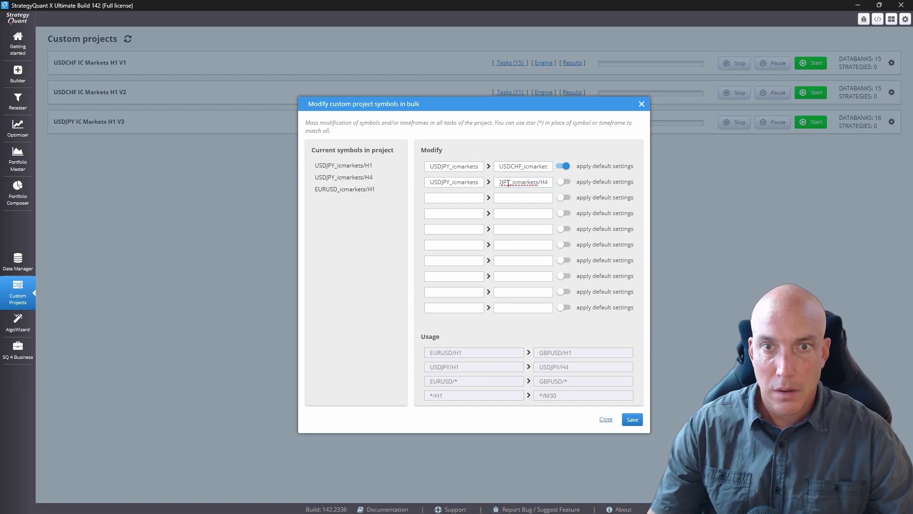
pyautogui.moveTo(509, 183); pyautogui.dragTo(497, 181)
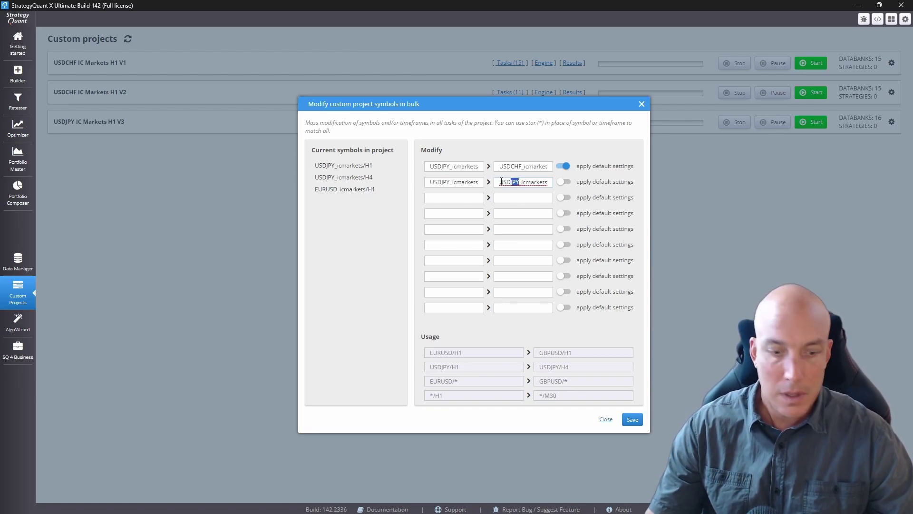
pyautogui.write('CHF')
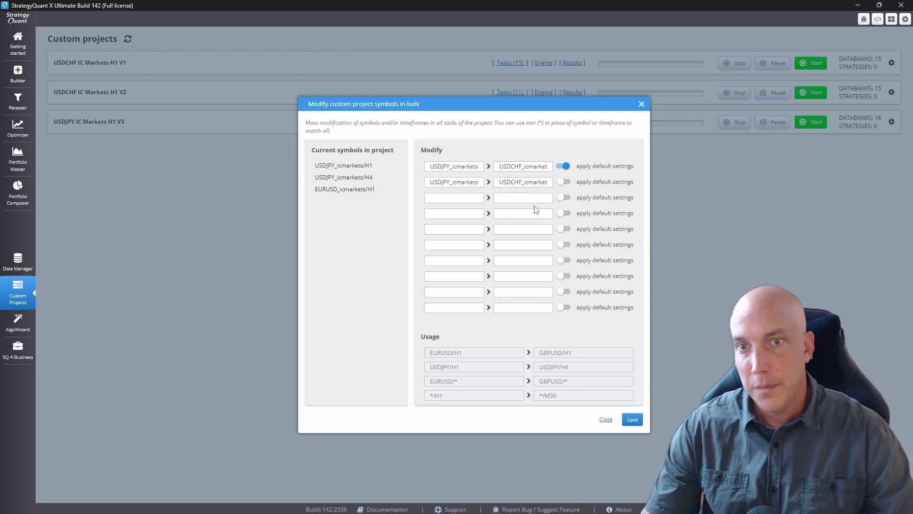
pyautogui.click(565, 183)
# Add a third mapping from EURUSD_icmarkets/H1 to the same symbol with default settings applied, and save the symbol modifications.
pyautogui.tripleClick(366, 188)
pyautogui.hotkey('ctrl', 'c')
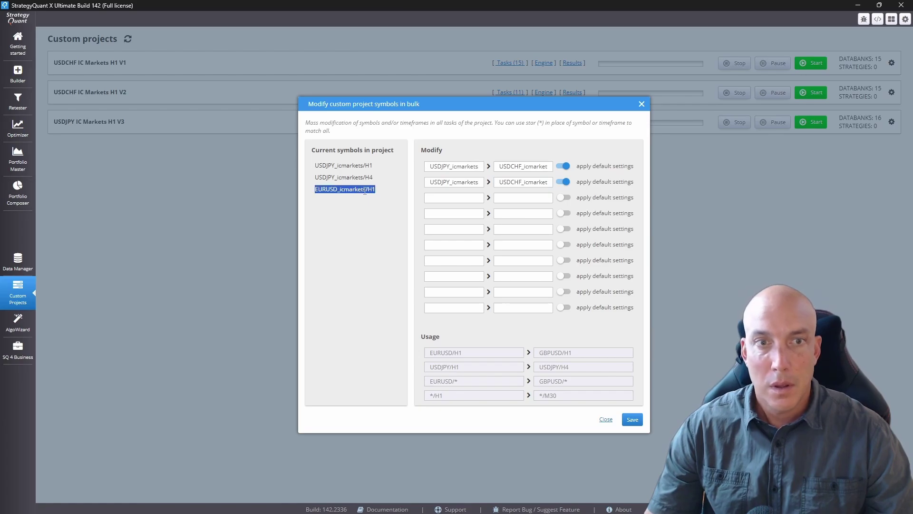
pyautogui.click(440, 198)
pyautogui.hotkey('ctrl', 'v')
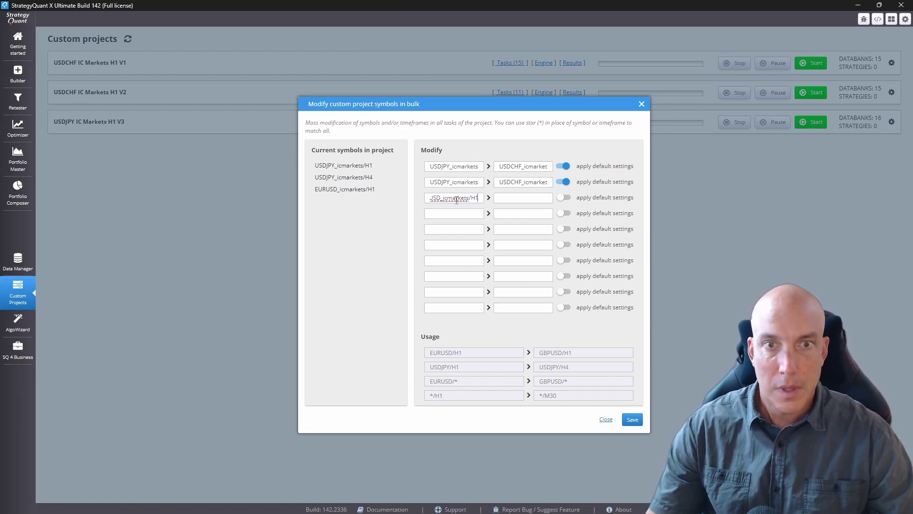
pyautogui.click(518, 197)
pyautogui.write('EURUSD_icmarket')
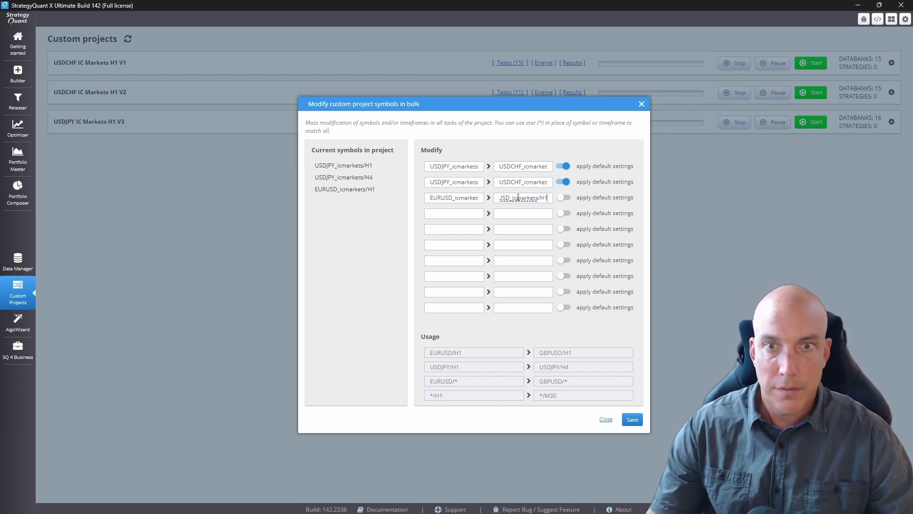
pyautogui.doubleClick(510, 197)
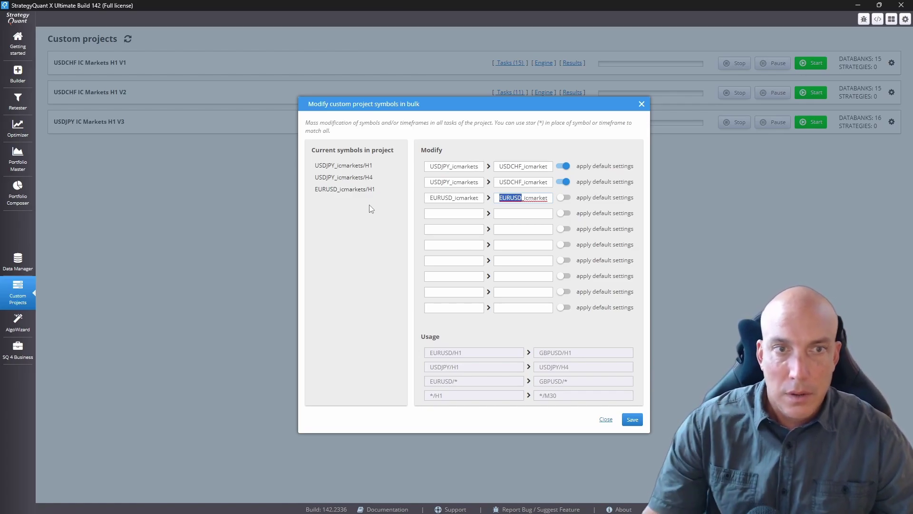
pyautogui.click(517, 214)
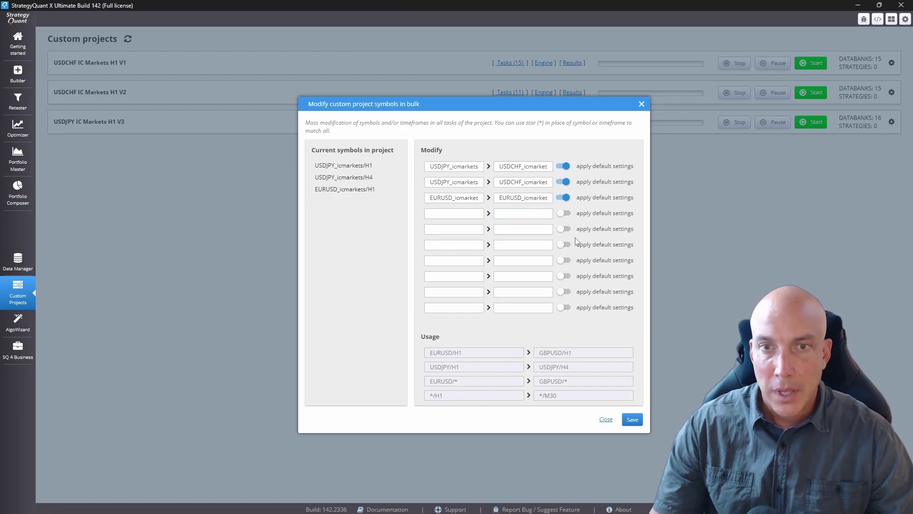
pyautogui.click(632, 420)
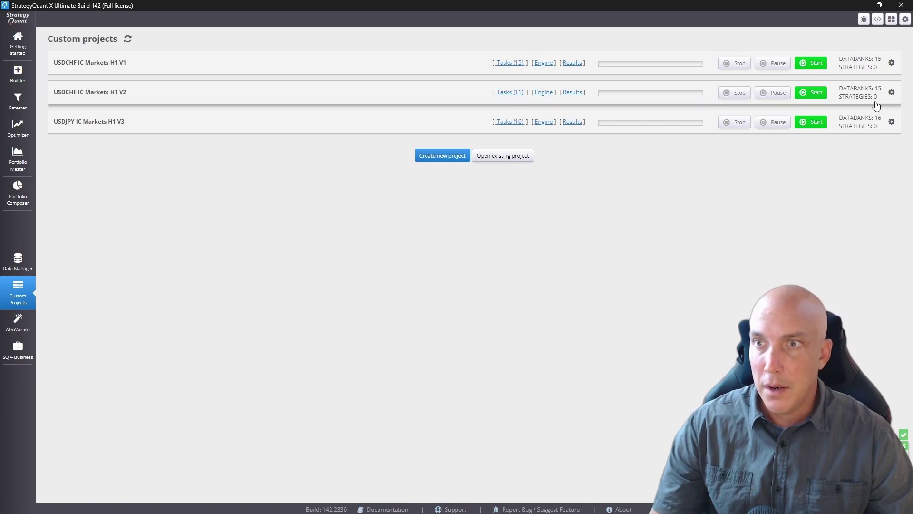
# Open USDCHF IC Markets H1 V2 and check the symbol and data settings of its OOS Future Data and OOS Past Data tasks.
pyautogui.click(421, 97)
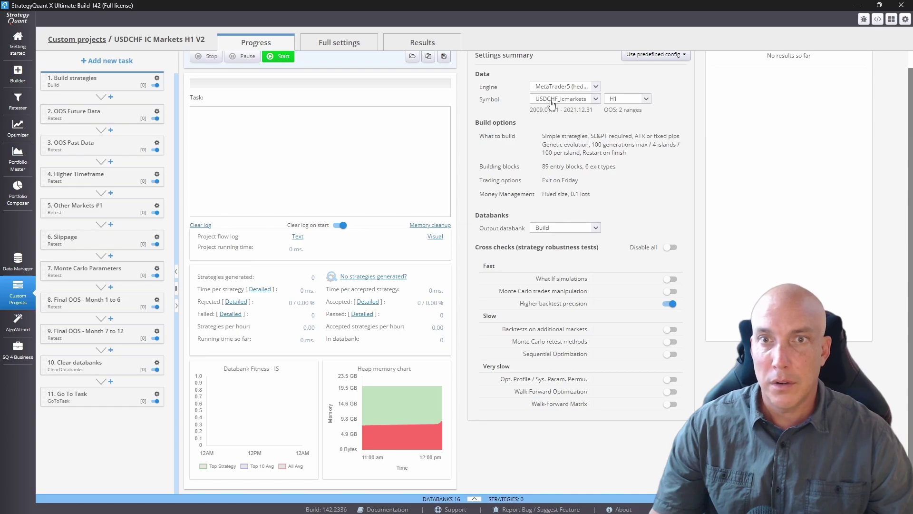
pyautogui.click(95, 113)
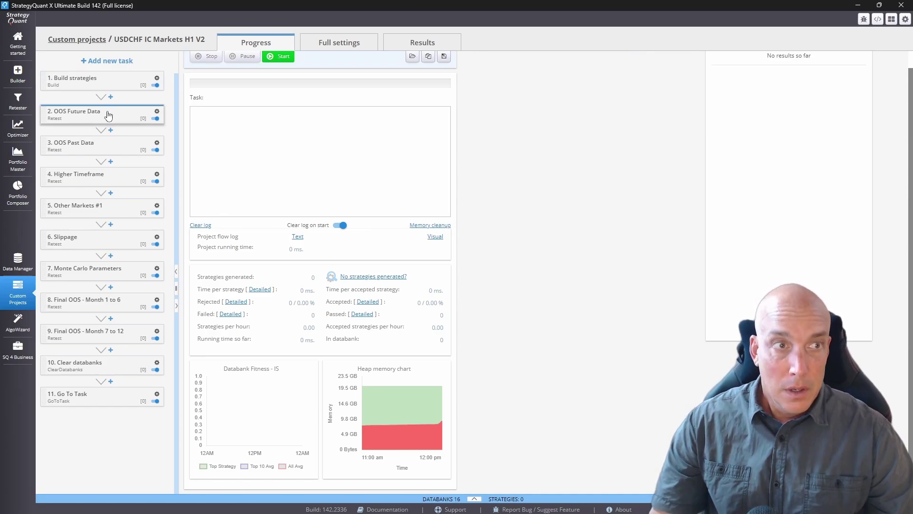
pyautogui.click(312, 47)
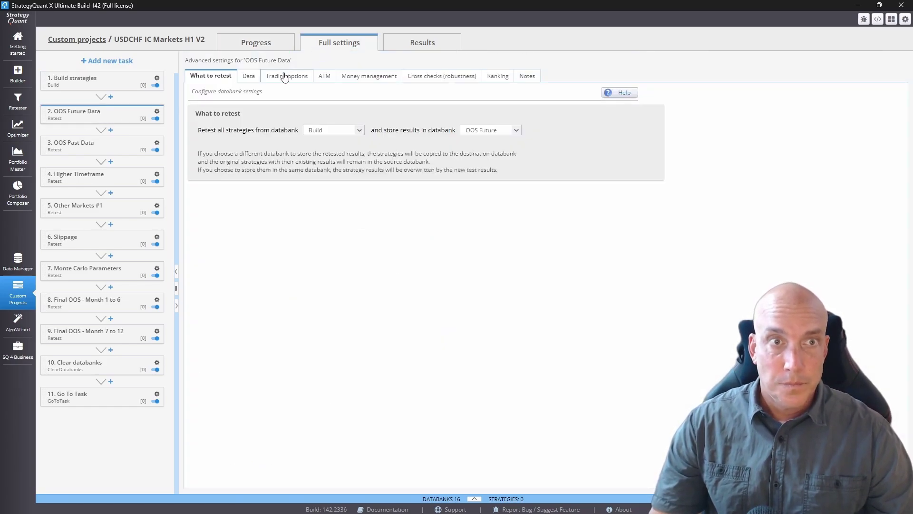
pyautogui.click(254, 79)
pyautogui.click(76, 146)
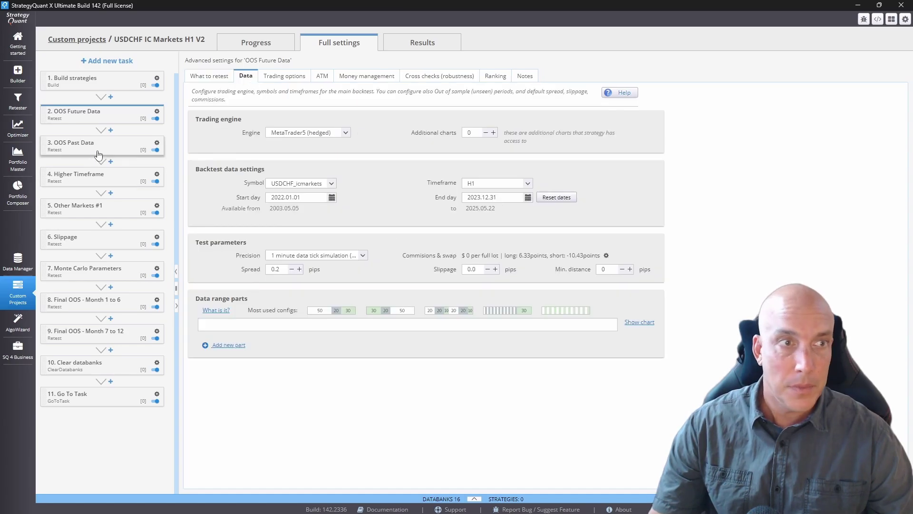
pyautogui.click(246, 77)
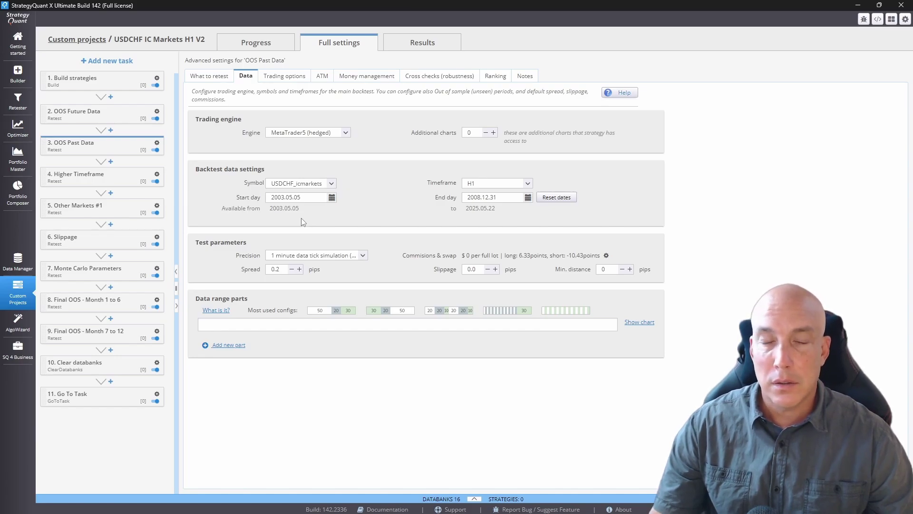
# Return to the custom projects list, review the current symbols of USDCHF IC Markets H1 V2, and close the symbol modification dialog.
pyautogui.click(92, 40)
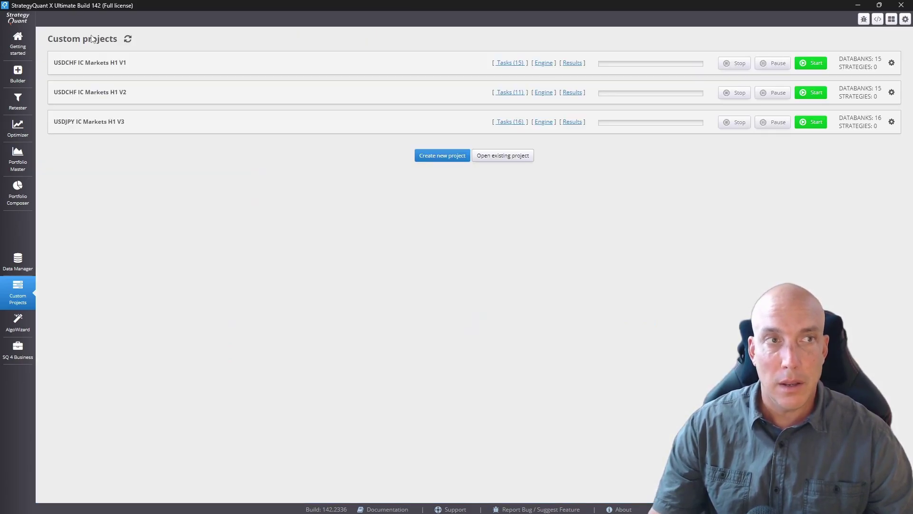
pyautogui.click(890, 95)
pyautogui.click(866, 143)
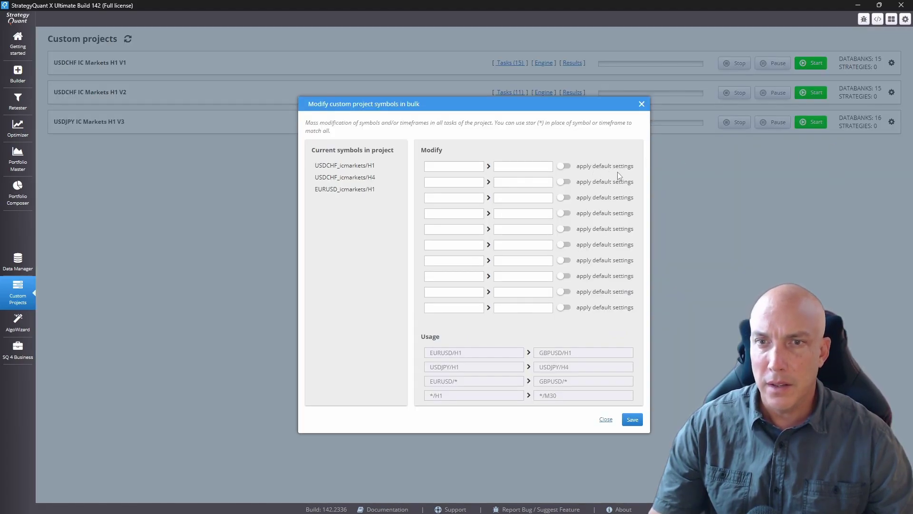
pyautogui.click(602, 420)
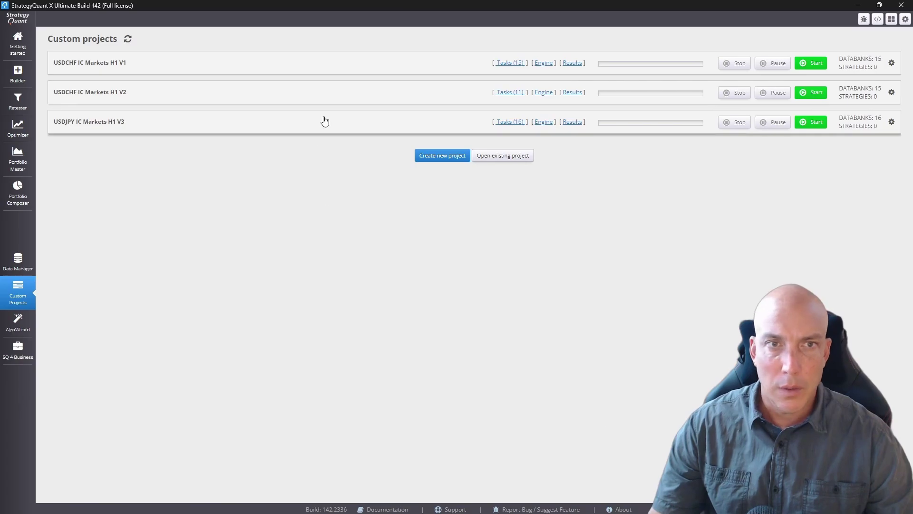
# Open the USDCHF IC Markets H1 V2 project and set the slippage in its Slippage task's data settings to 3 pips.
pyautogui.click(329, 101)
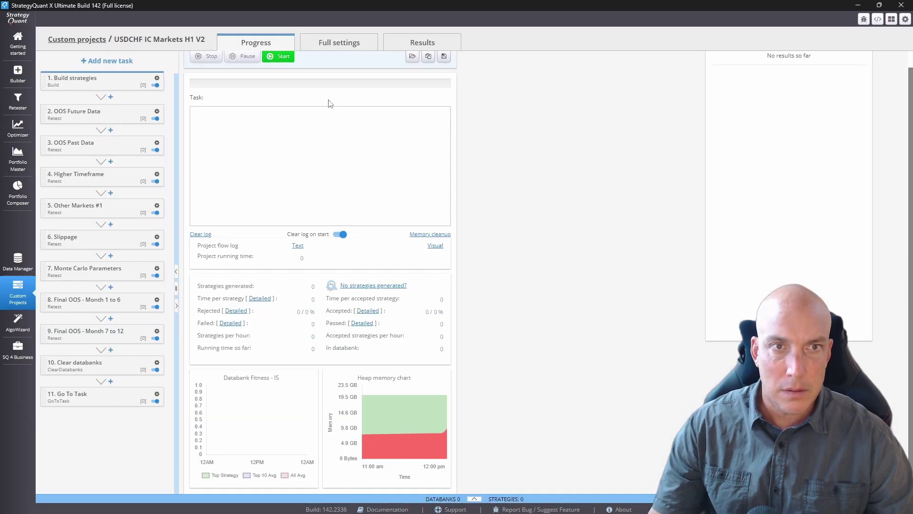
pyautogui.click(92, 243)
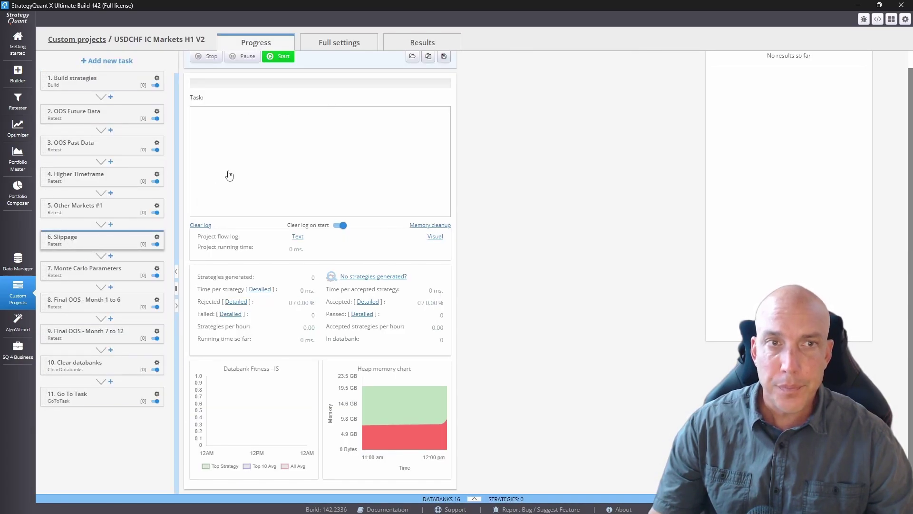
pyautogui.click(339, 42)
pyautogui.click(247, 79)
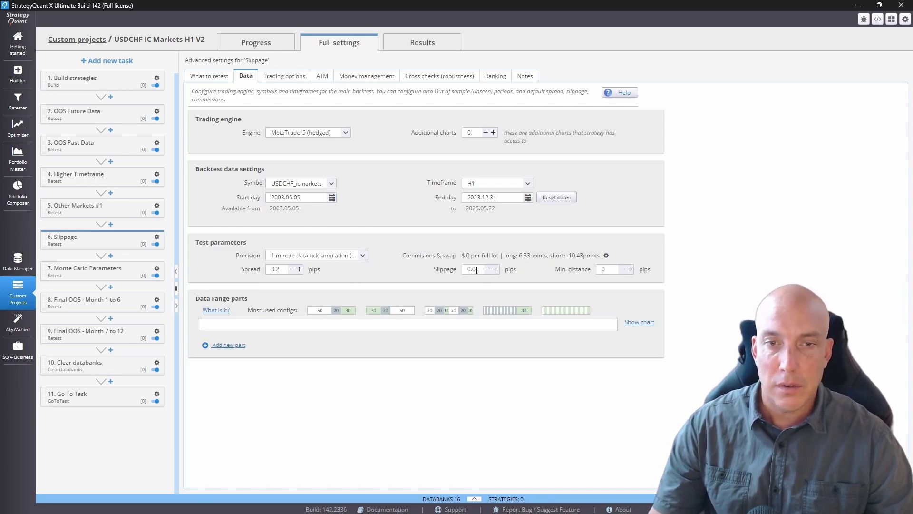
pyautogui.write('3')
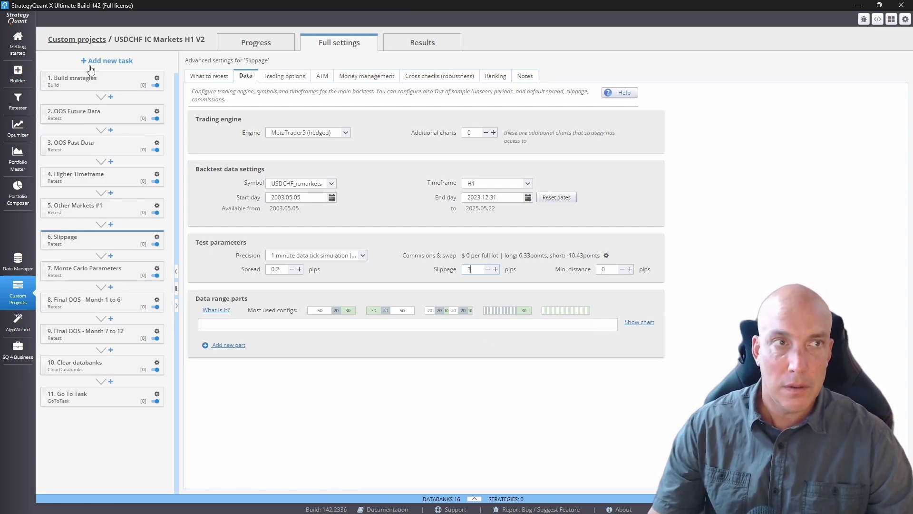
# Return to the custom projects list and save USDCHF IC Markets H1 V2 into the Custom Project USDCHF folder.
pyautogui.click(91, 40)
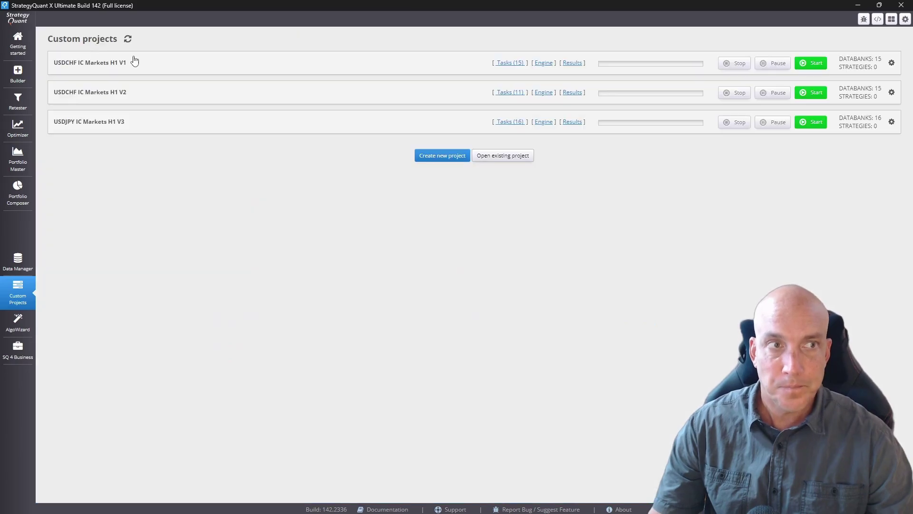
pyautogui.click(889, 93)
pyautogui.click(879, 99)
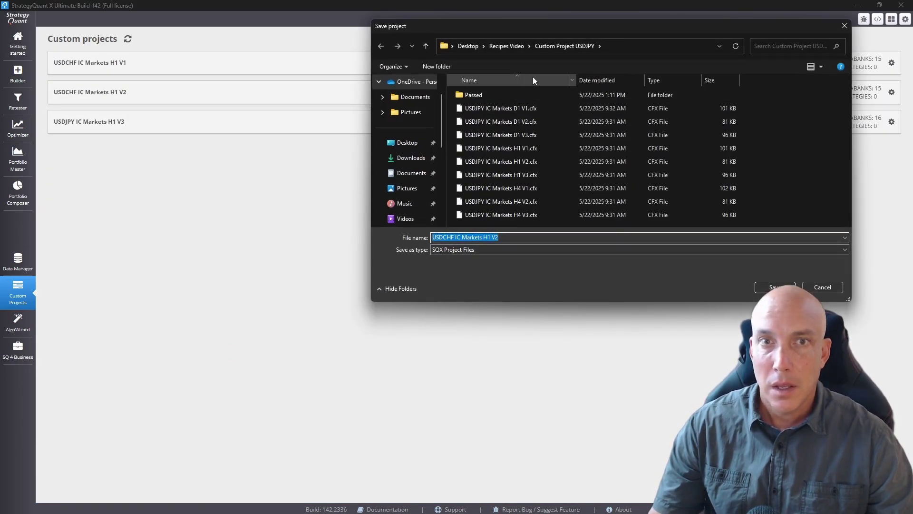
pyautogui.click(426, 45)
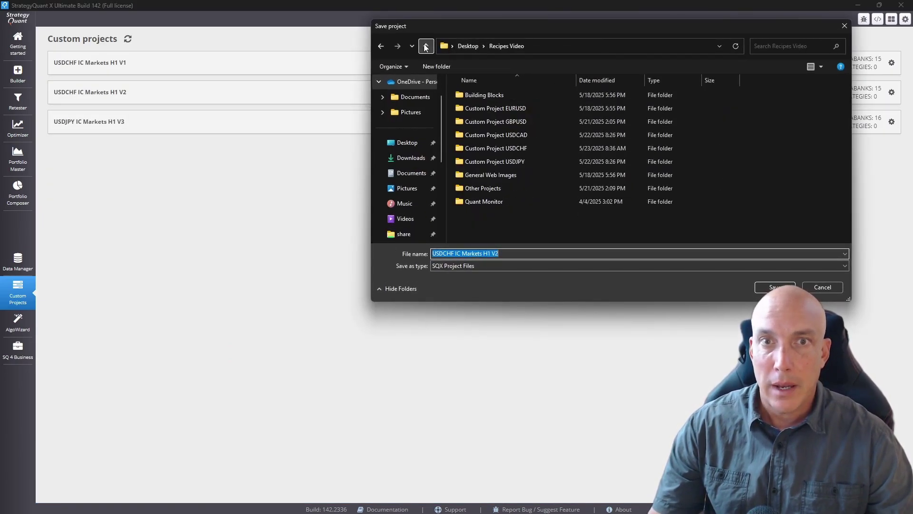
pyautogui.doubleClick(510, 150)
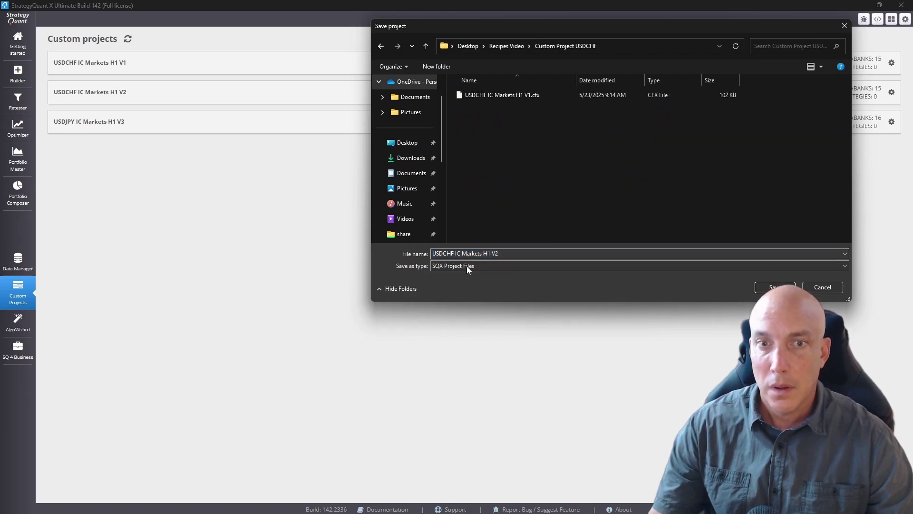
pyautogui.click(768, 287)
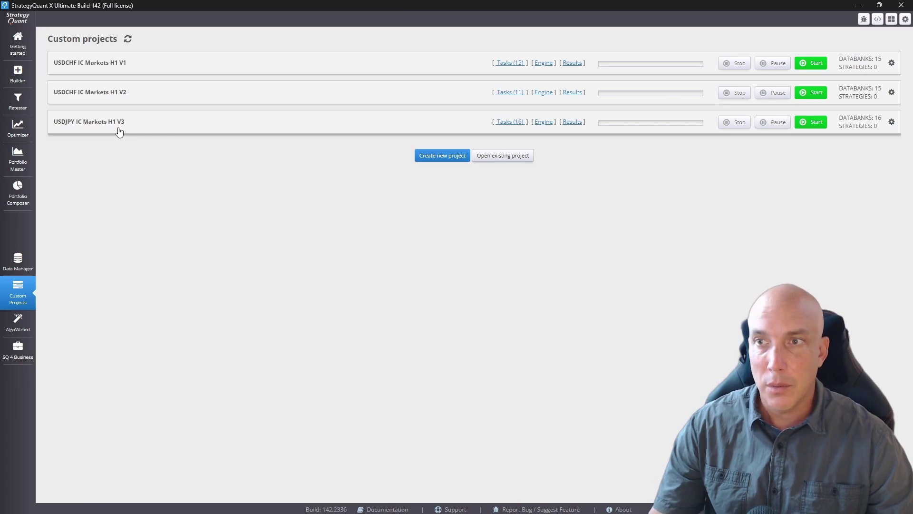
# Rename the USDJPY IC Markets H1 V3 project to USDCHF IC Markets H1 V3.
pyautogui.click(892, 122)
pyautogui.click(866, 141)
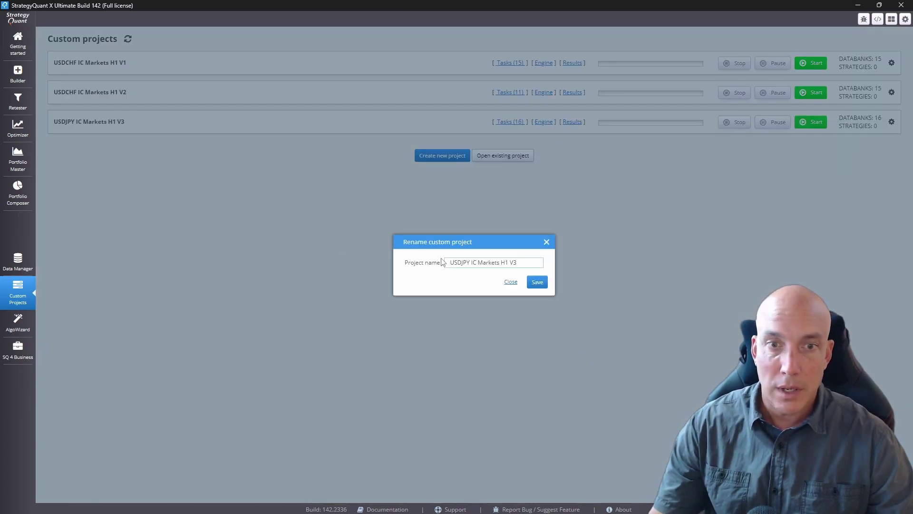
pyautogui.moveTo(470, 262); pyautogui.dragTo(459, 262)
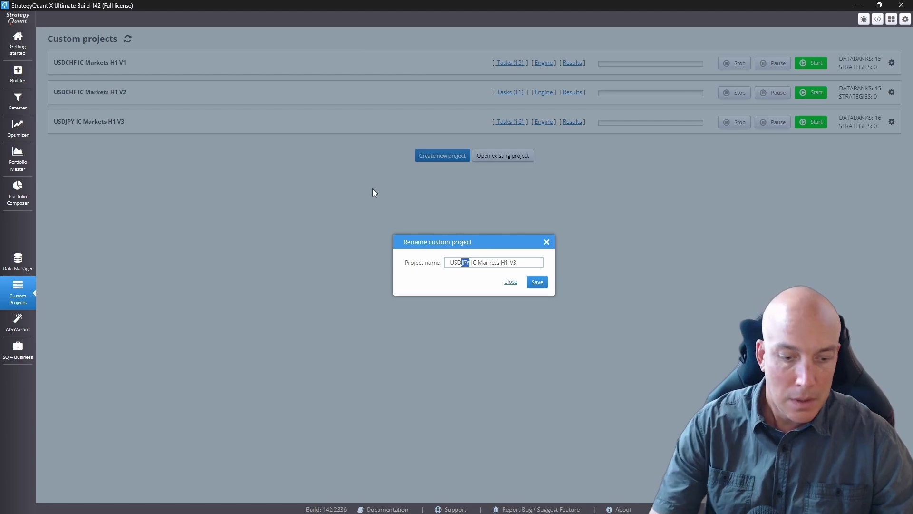
pyautogui.write('CHF')
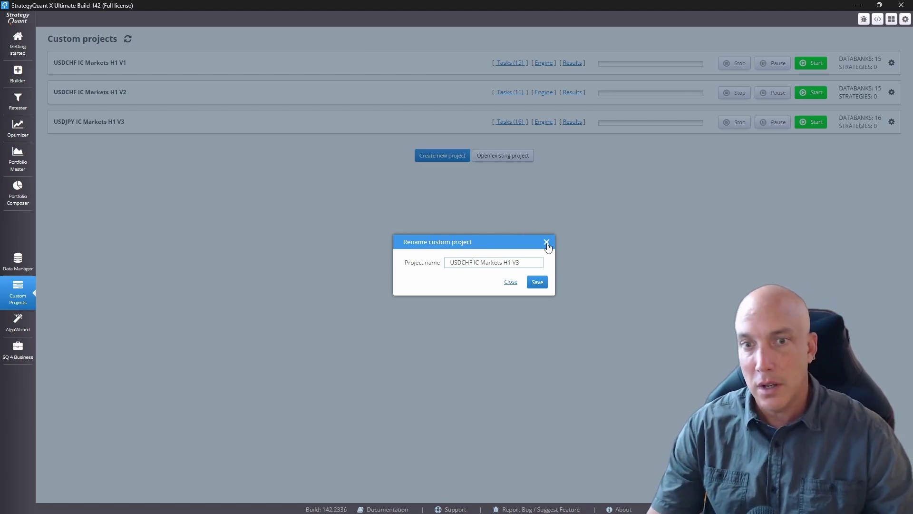
pyautogui.click(539, 283)
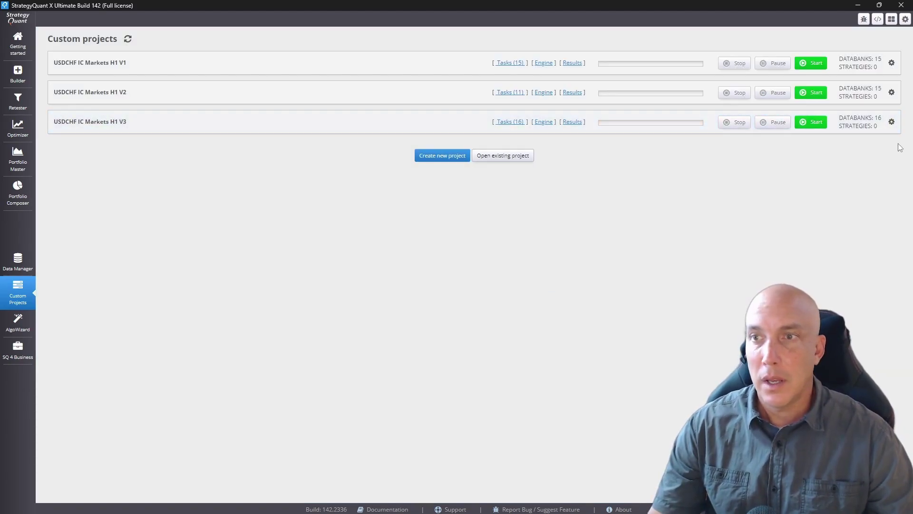
# In the bulk symbol modification of USDCHF IC Markets H1 V3, map USDJPY_icmarkets/H1 to USDCHF_icmarkets/H1 with default settings applied.
pyautogui.click(892, 122)
pyautogui.click(863, 167)
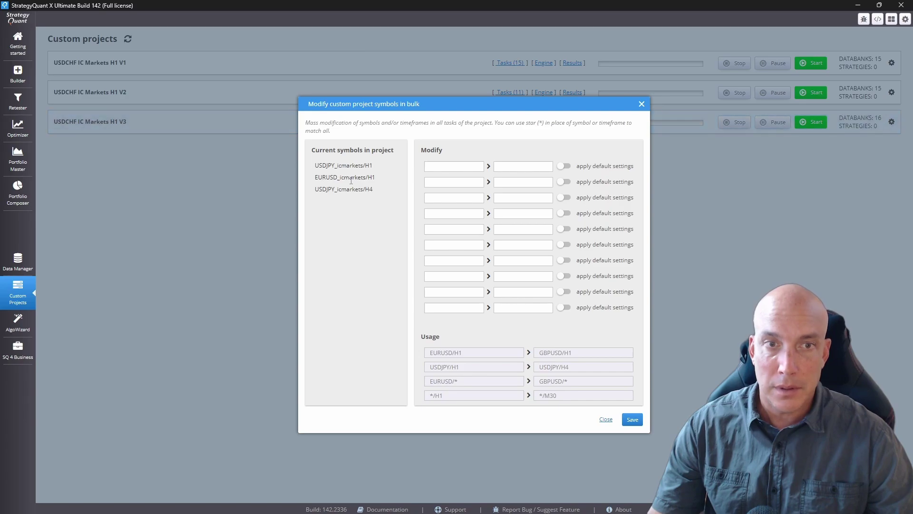
pyautogui.tripleClick(376, 167)
pyautogui.hotkey('ctrl', 'c')
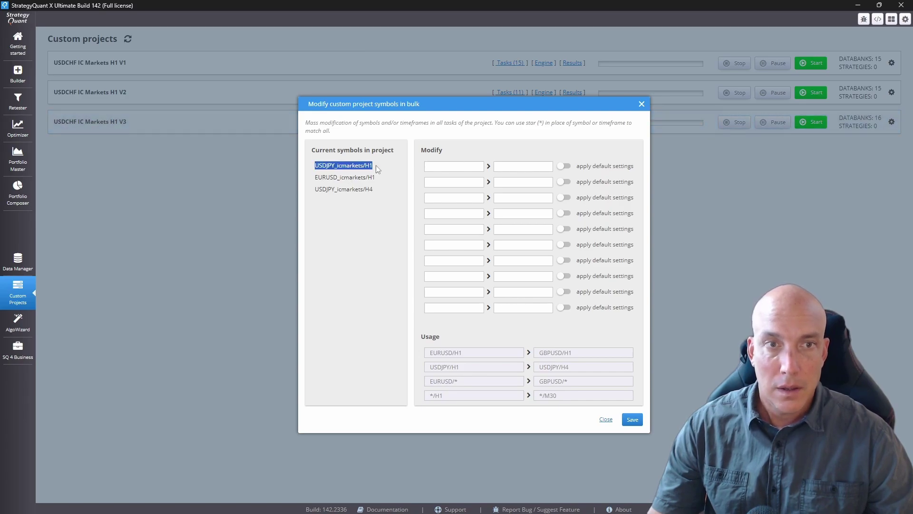
pyautogui.click(445, 166)
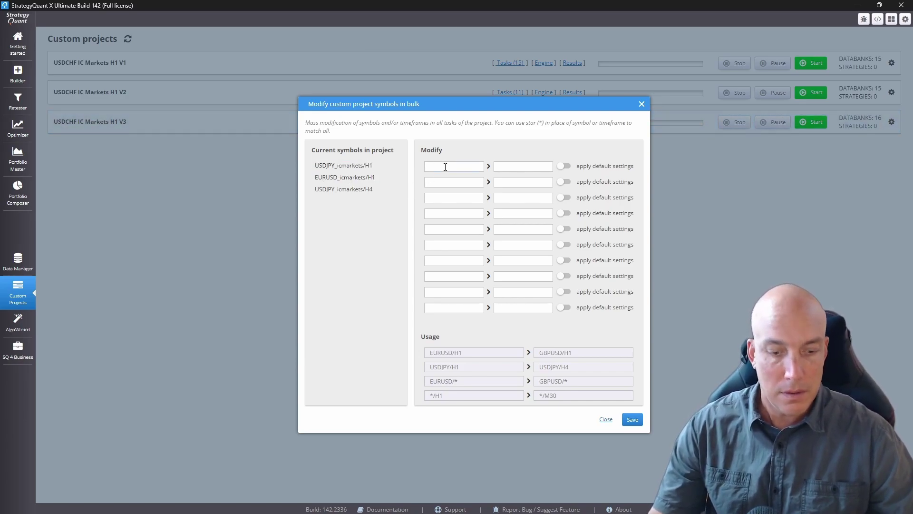
pyautogui.hotkey('ctrl', 'v')
pyautogui.click(507, 175)
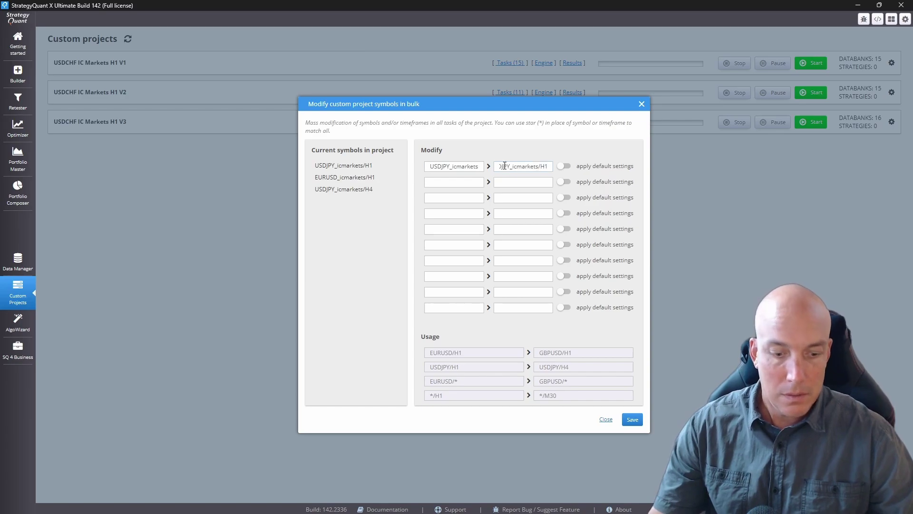
pyautogui.doubleClick(510, 166)
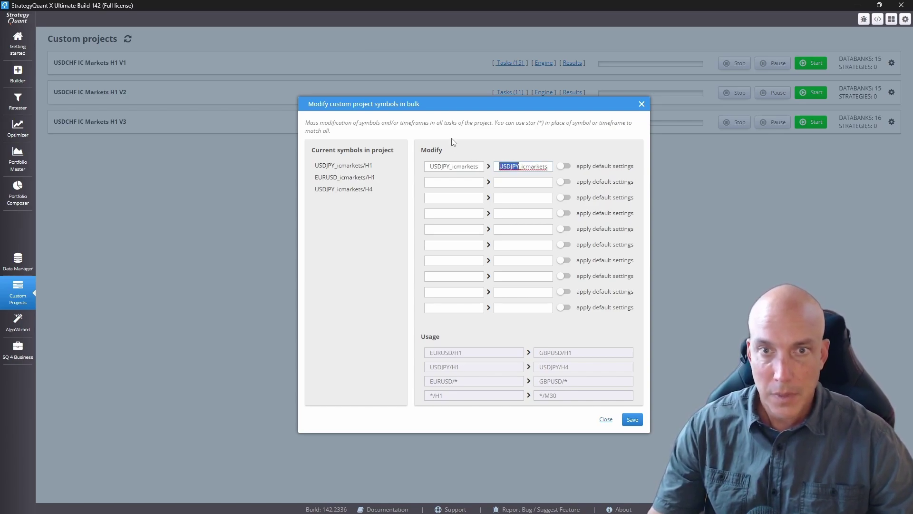
pyautogui.write('USDCHF')
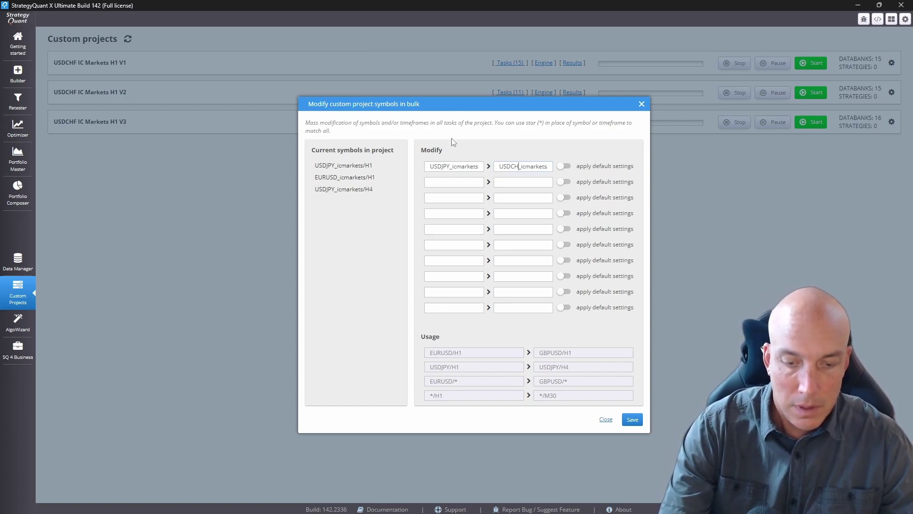
pyautogui.click(564, 166)
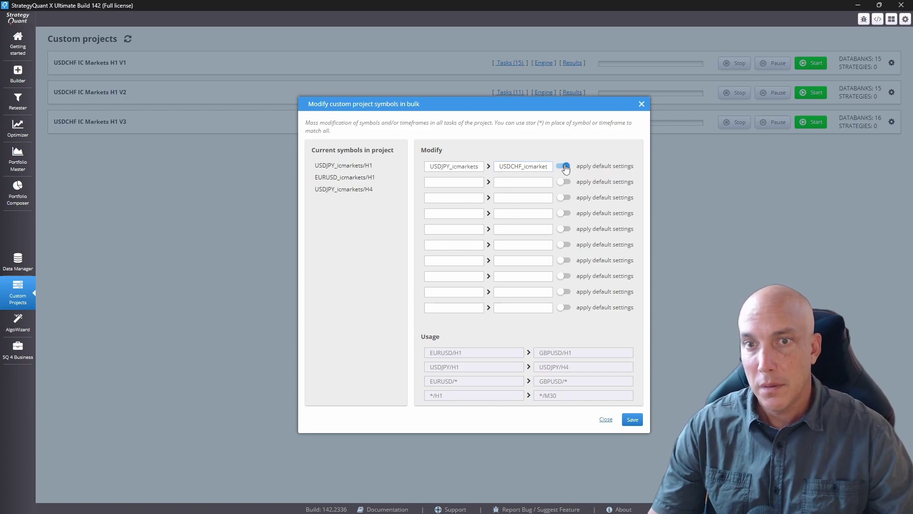
# Add a second mapping from EURUSD_icmarkets/H1 to the same symbol and timeframe with default settings applied.
pyautogui.tripleClick(361, 176)
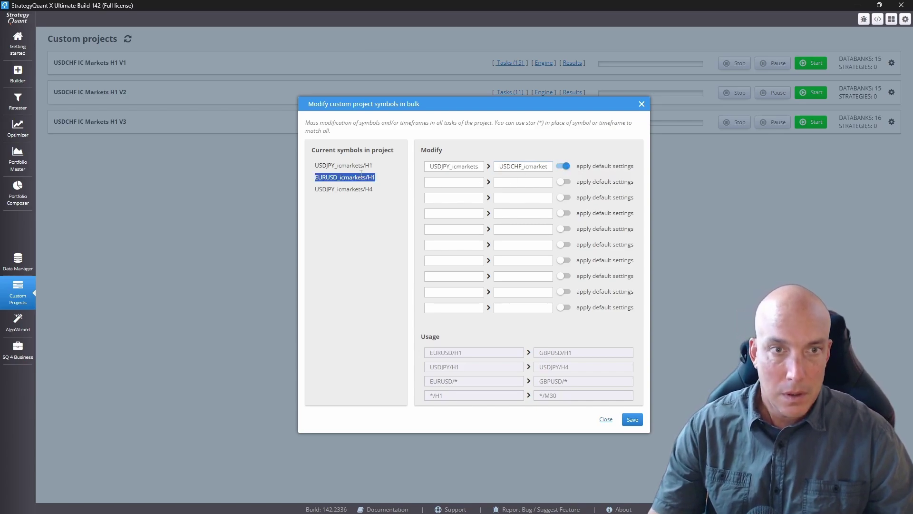
pyautogui.click(429, 183)
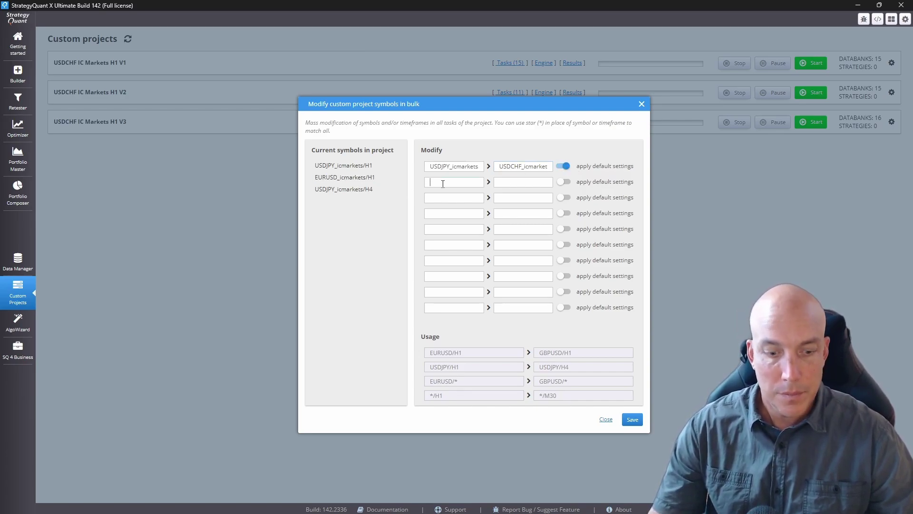
pyautogui.click(510, 183)
pyautogui.hotkey('ctrl', 'v')
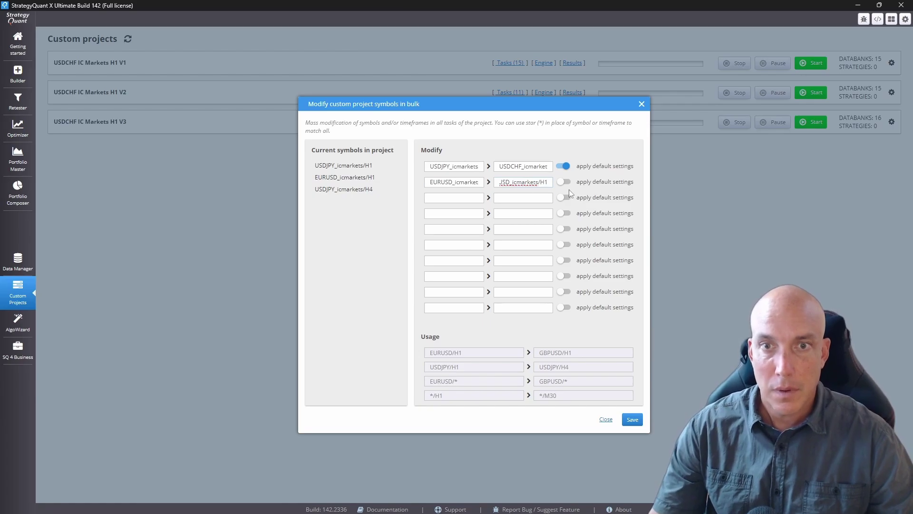
pyautogui.click(565, 184)
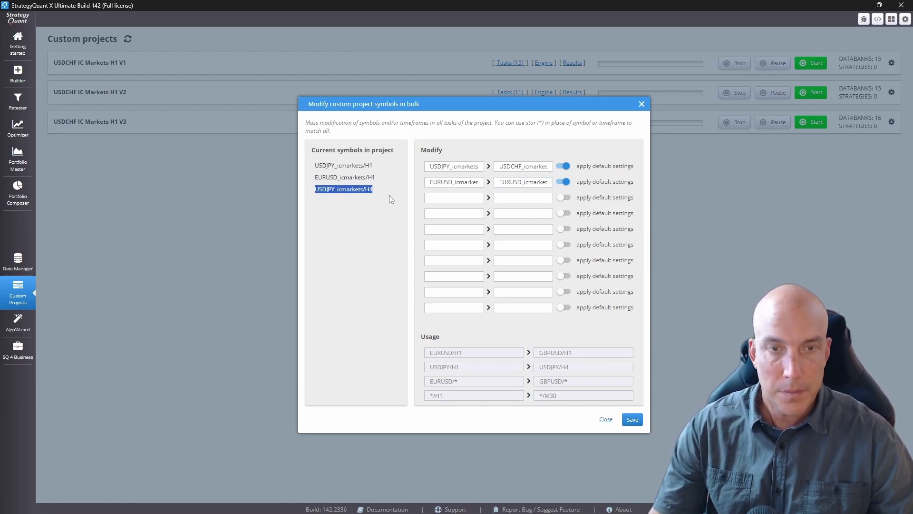
# Add a third mapping from USDJPY_icmarkets/H4 to USDCHF_icmarkets/H4 with default settings applied, and save the symbol modifications.
pyautogui.click(435, 197)
pyautogui.write('USDJPY_icmarkets/H4')
pyautogui.click(523, 196)
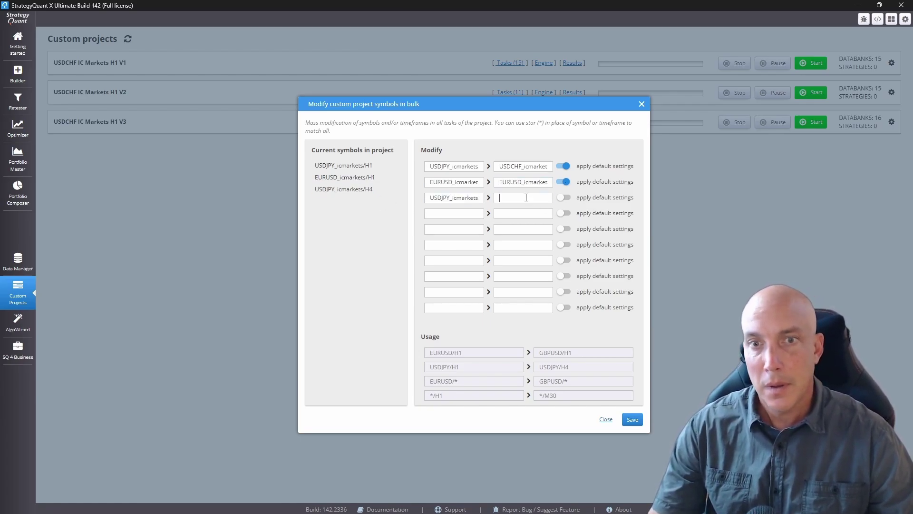
pyautogui.write('USDJPY_icmarkets/H4')
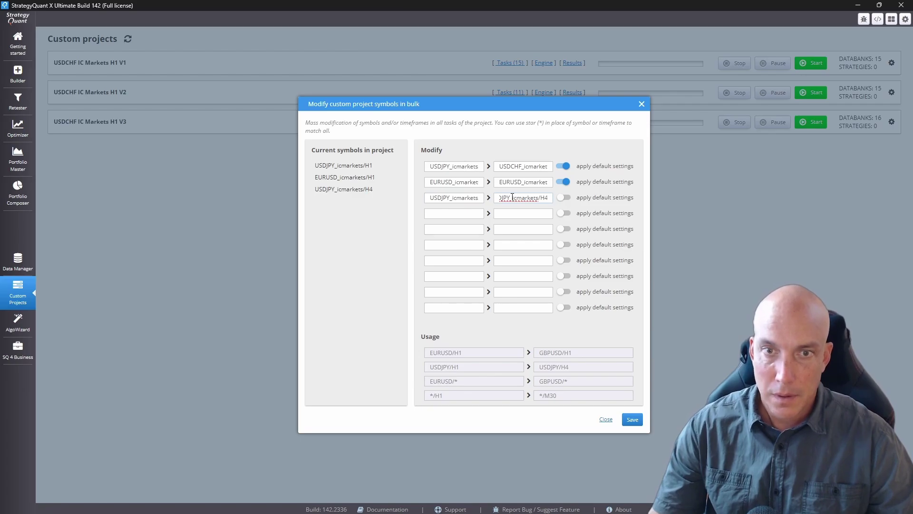
pyautogui.moveTo(511, 199); pyautogui.dragTo(507, 198)
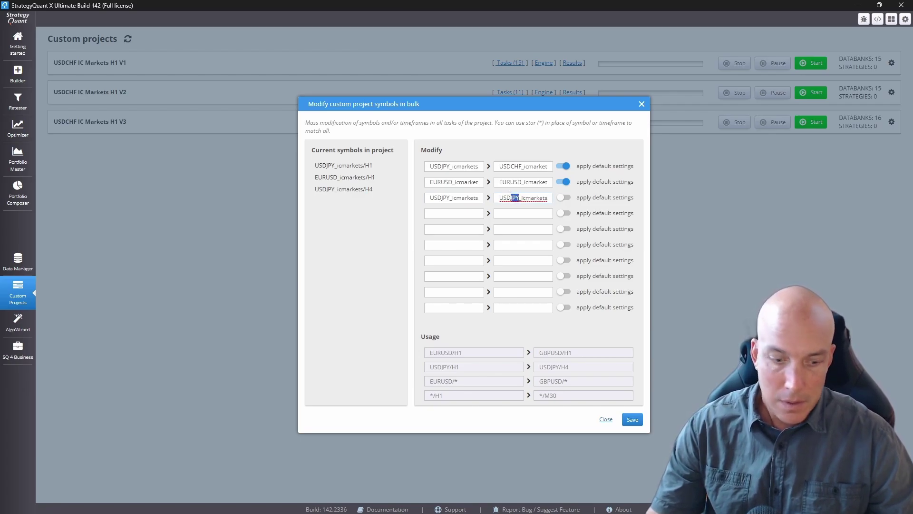
pyautogui.write('CHF')
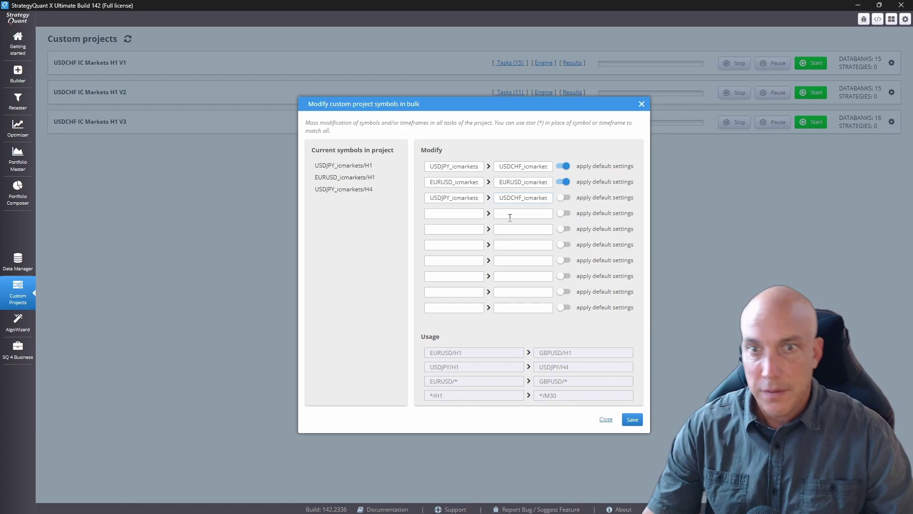
pyautogui.click(564, 198)
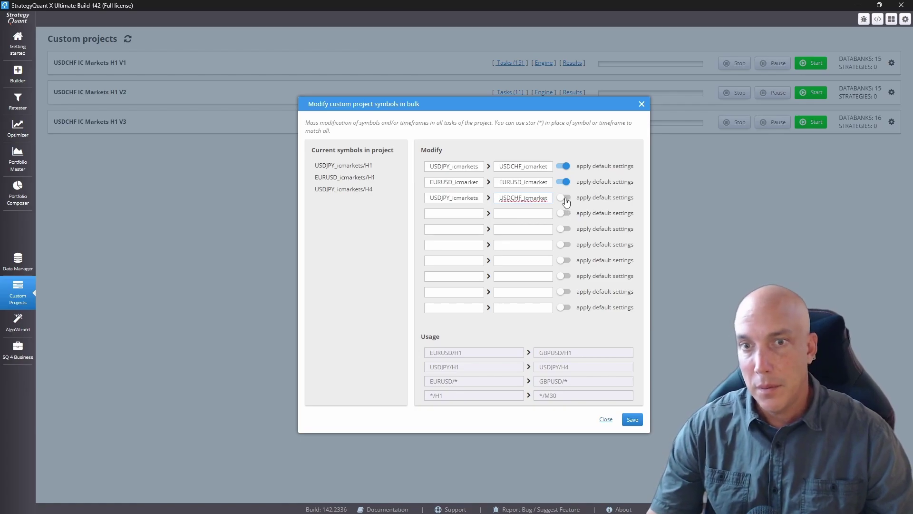
pyautogui.click(633, 420)
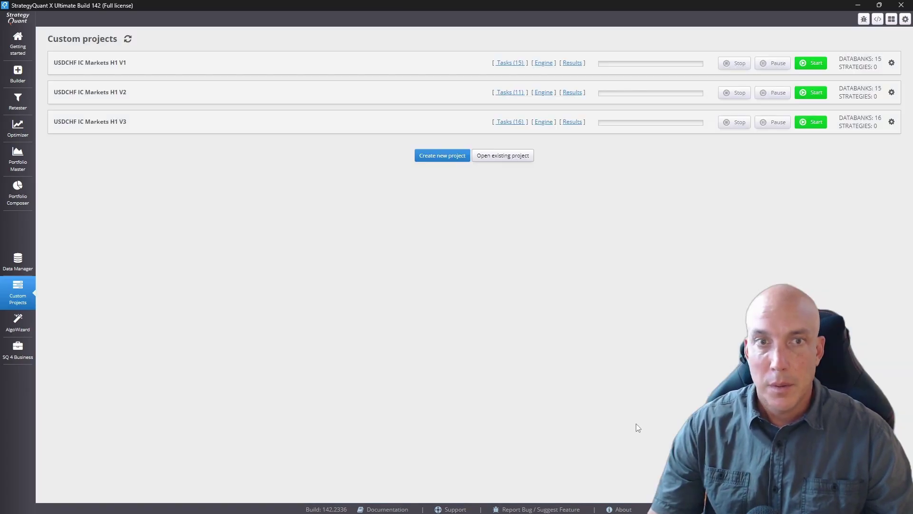
# Open the USDCHF IC Markets H1 V3 project and set the slippage in its Slippage task's data settings to 3 pips.
pyautogui.click(109, 125)
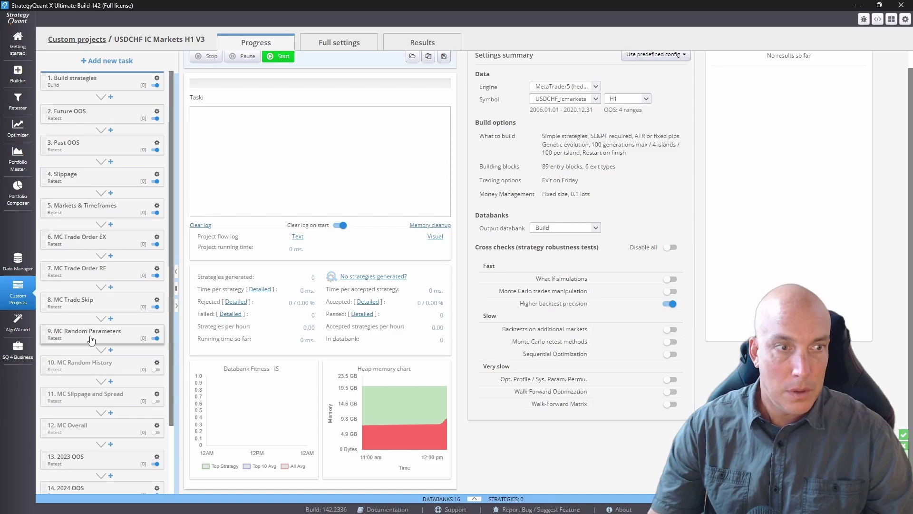
pyautogui.click(112, 179)
pyautogui.click(327, 44)
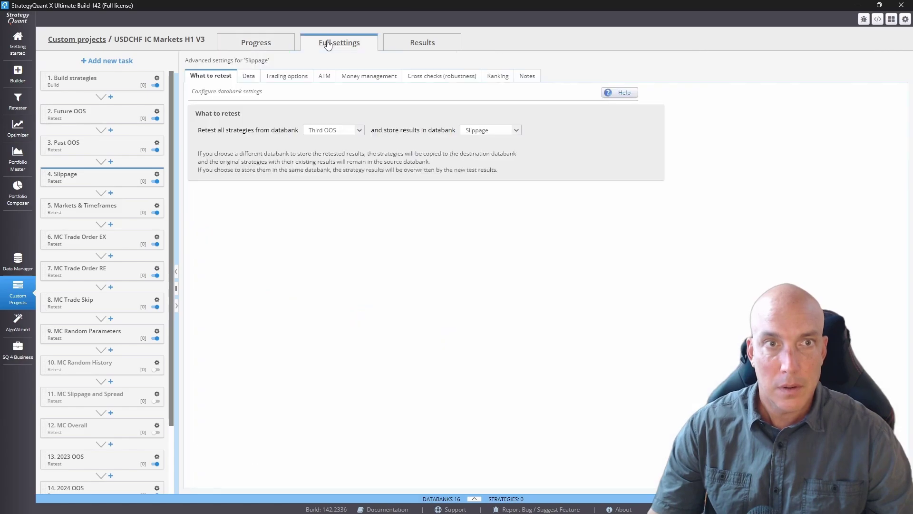
pyautogui.click(288, 82)
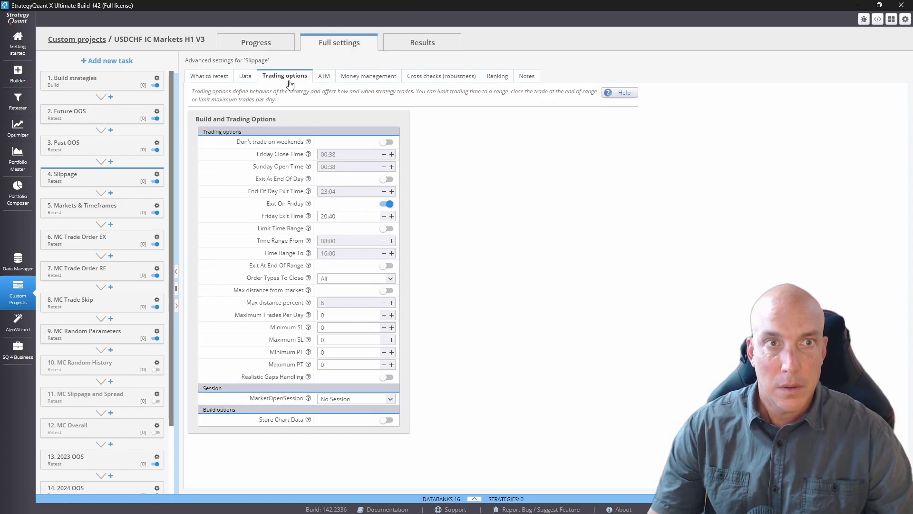
pyautogui.click(245, 76)
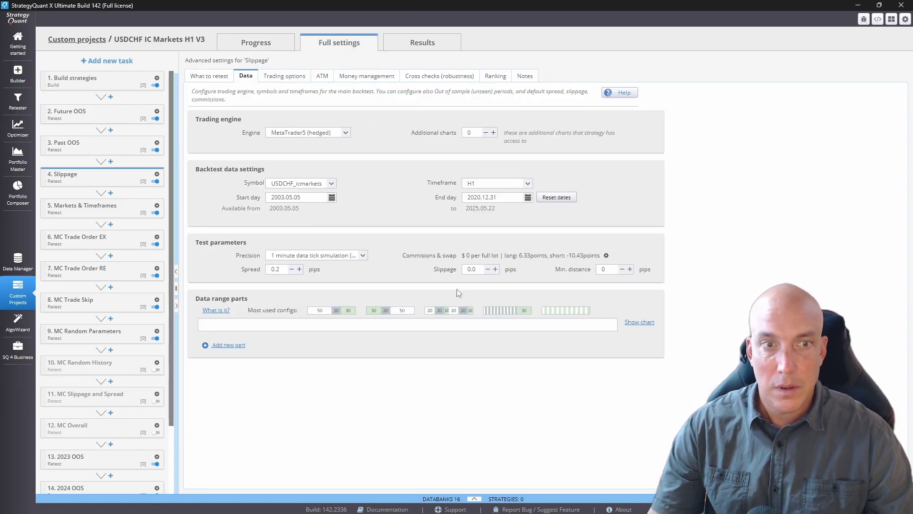
pyautogui.doubleClick(471, 269)
pyautogui.write('3')
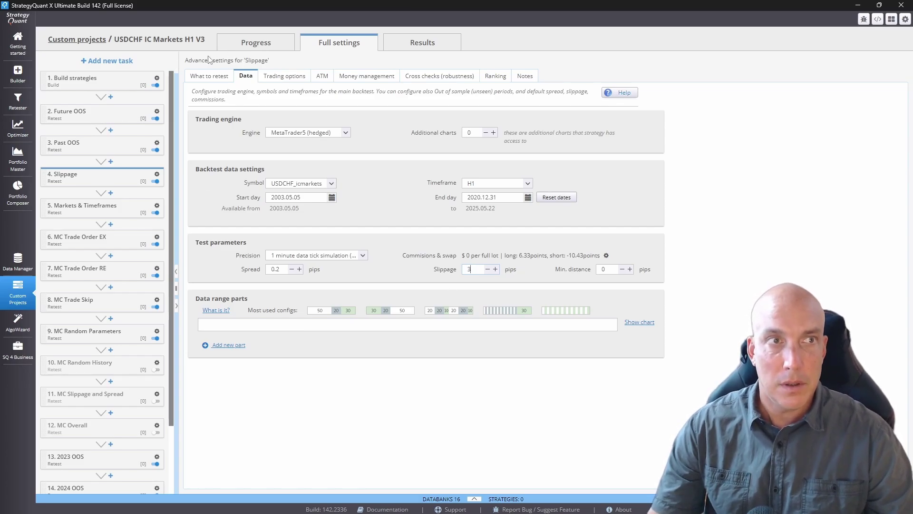
# Save the USDCHF IC Markets H1 V3 project config under its own name in the Custom Project USDCHF folder.
pyautogui.click(88, 42)
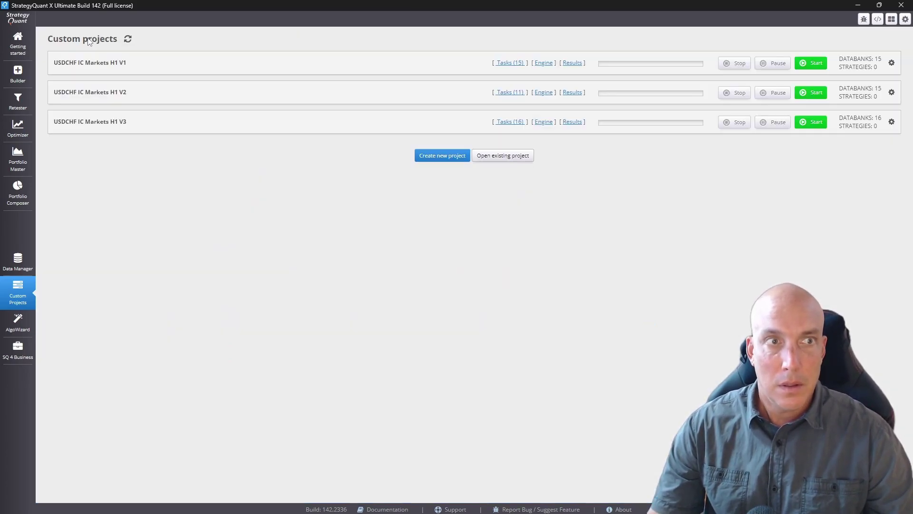
pyautogui.click(892, 121)
pyautogui.click(874, 142)
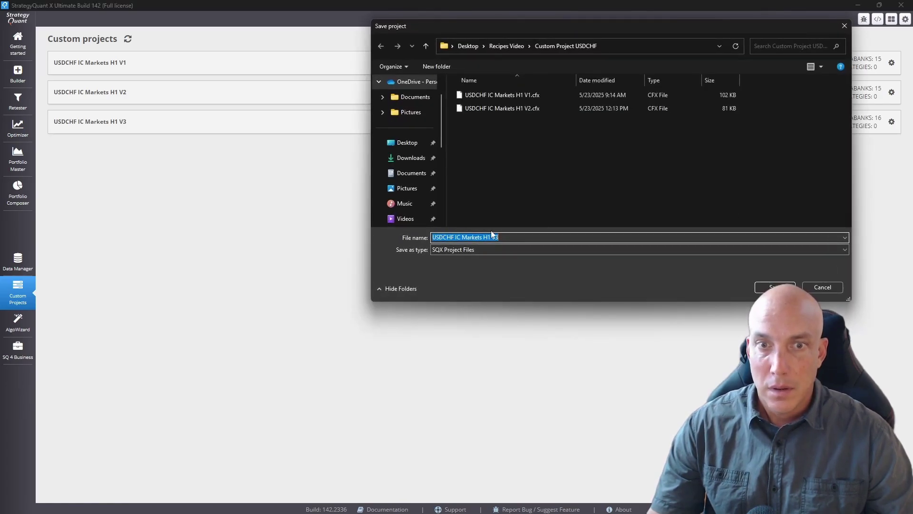
pyautogui.click(781, 287)
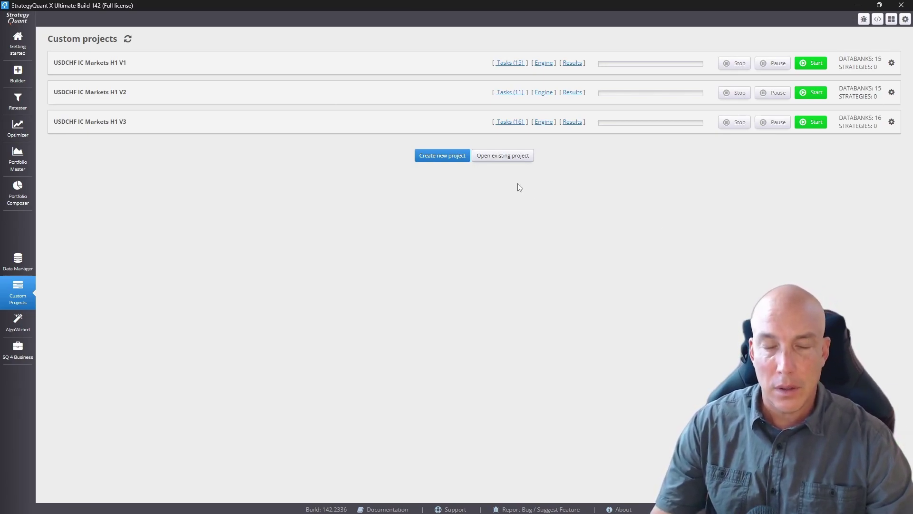
# Review the available broker profiles in the Data Manager and return to the data list.
pyautogui.click(29, 264)
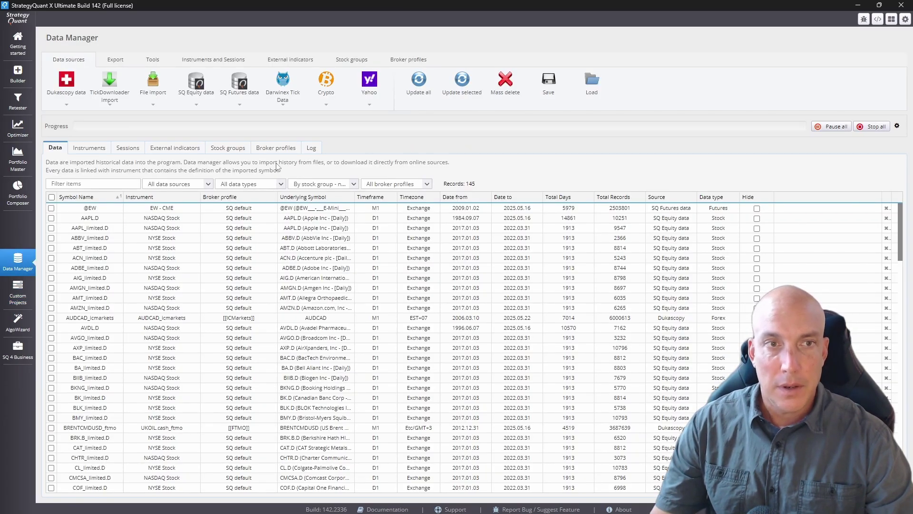
pyautogui.click(281, 153)
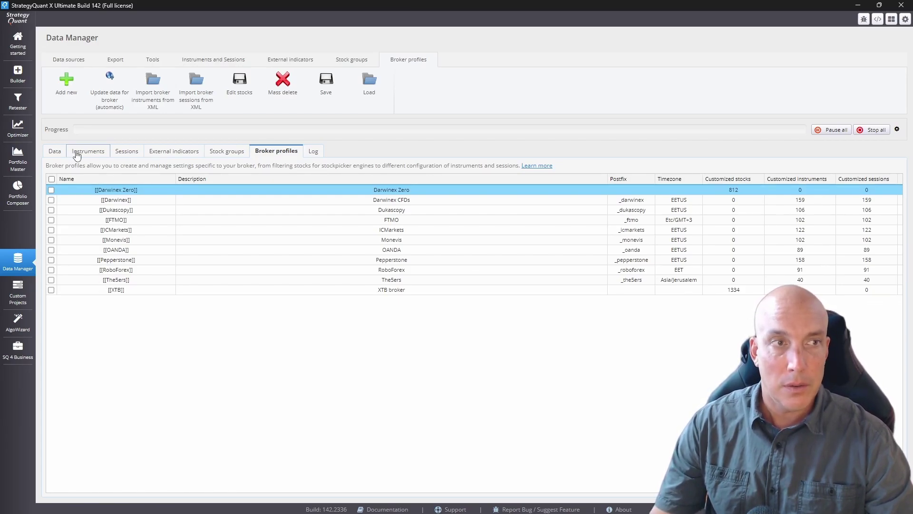
pyautogui.click(60, 150)
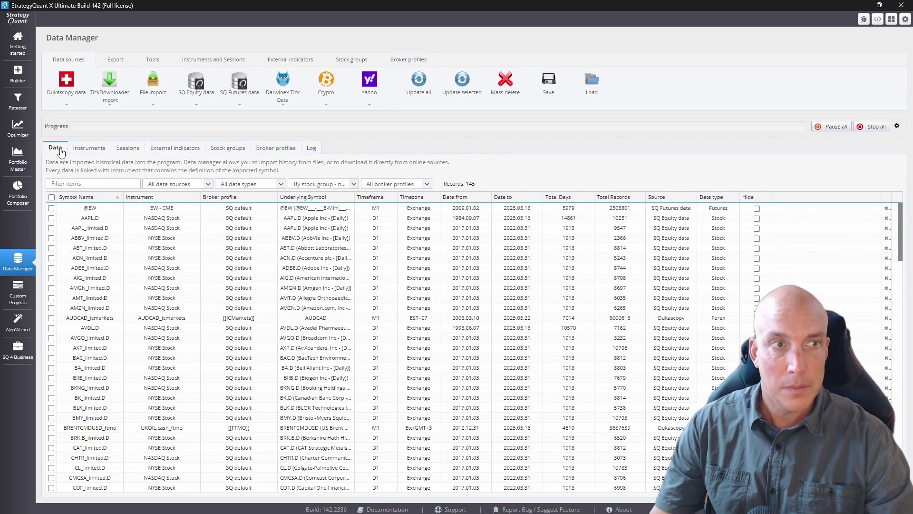
# Add the Dukascopy USDCHF symbol as M1 data with the FTMO broker profile, accepting the data disclaimer and the USDCHF_ftmo instrument.
pyautogui.click(75, 100)
pyautogui.click(78, 115)
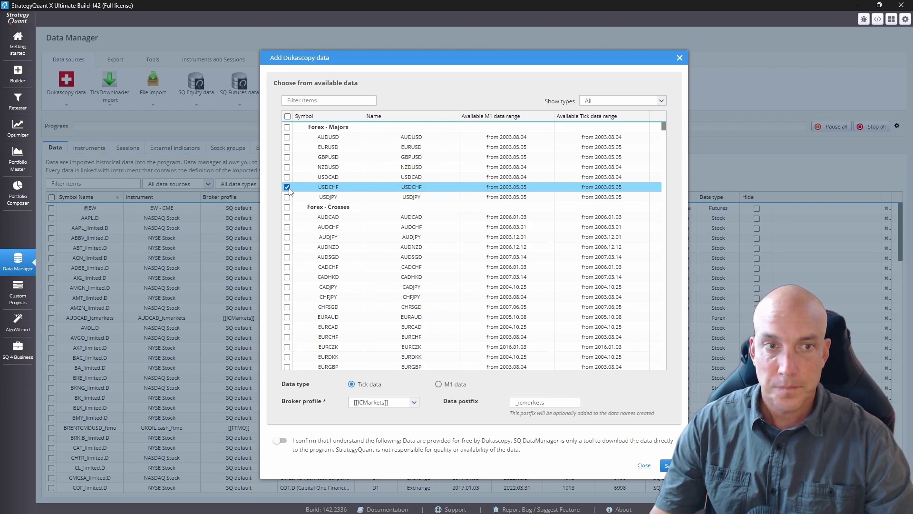
pyautogui.click(439, 384)
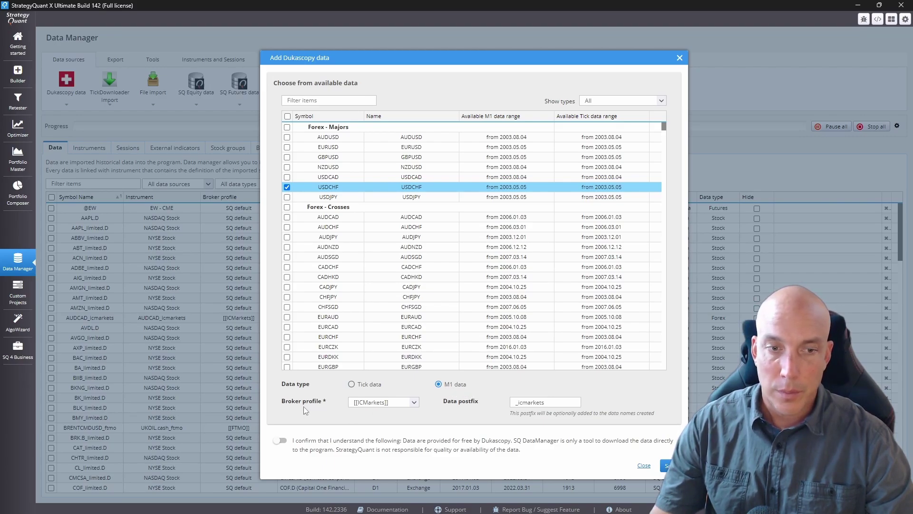
pyautogui.click(385, 404)
pyautogui.click(369, 437)
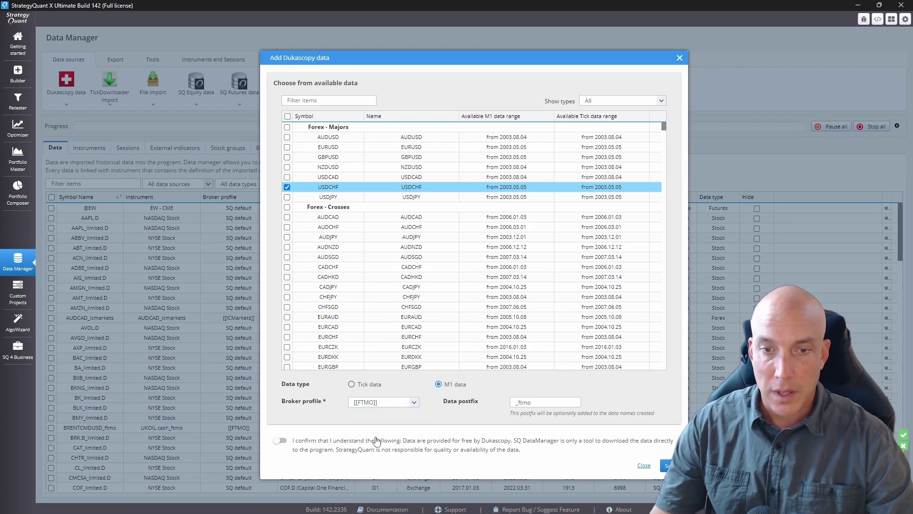
pyautogui.click(291, 443)
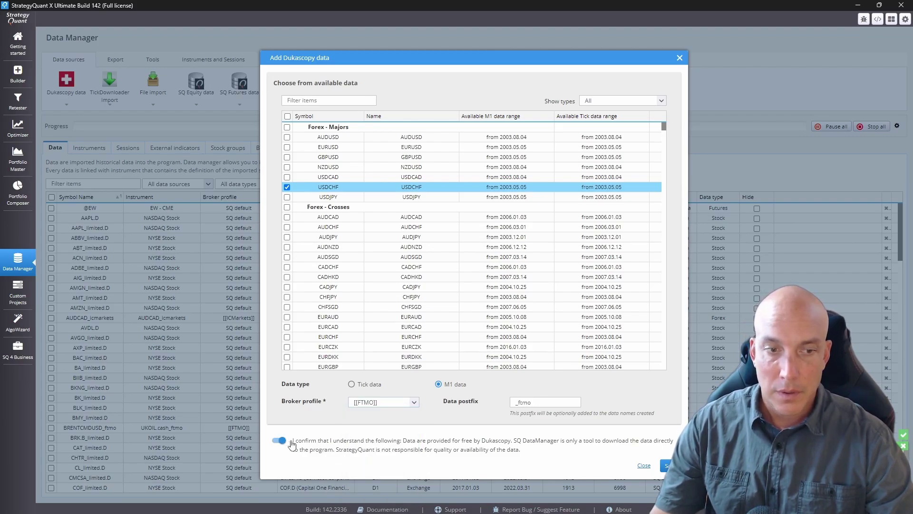
pyautogui.click(666, 465)
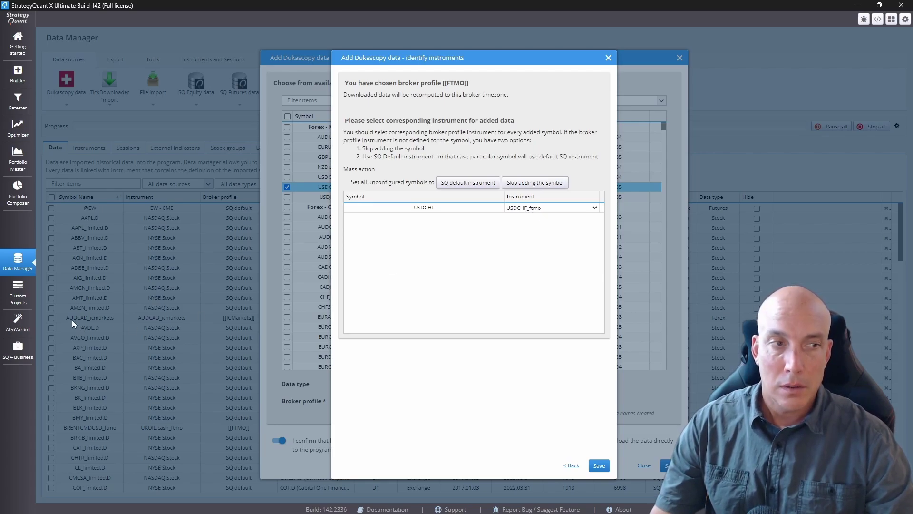
pyautogui.click(598, 466)
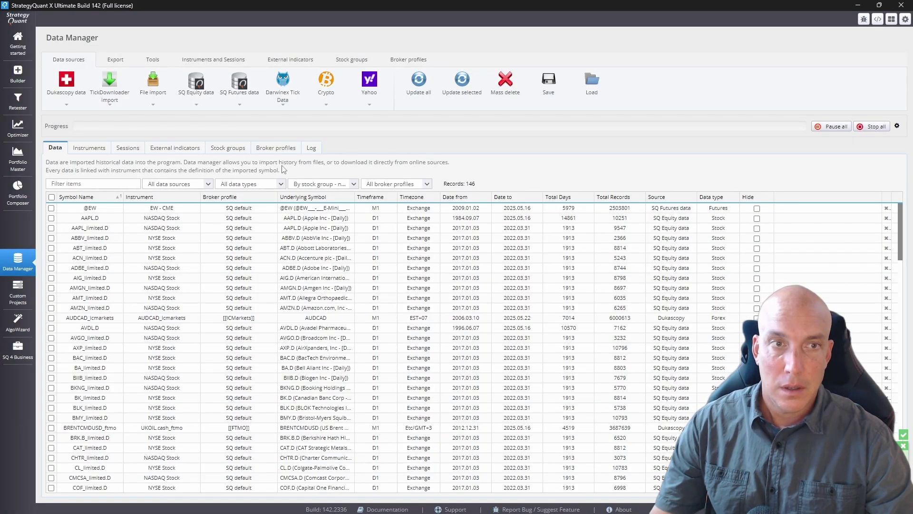
# Filter the data list to the FTMO broker profile and update the USDCHF_ftmo data.
pyautogui.click(396, 186)
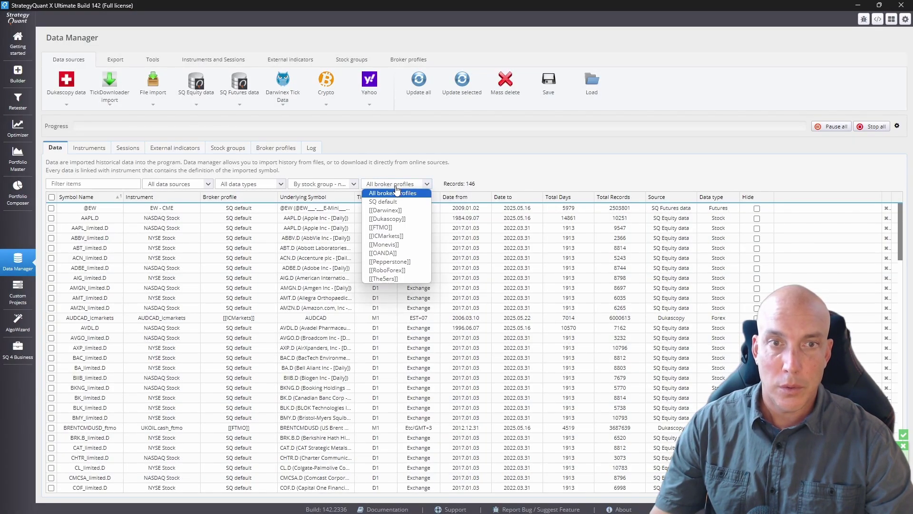
pyautogui.click(389, 227)
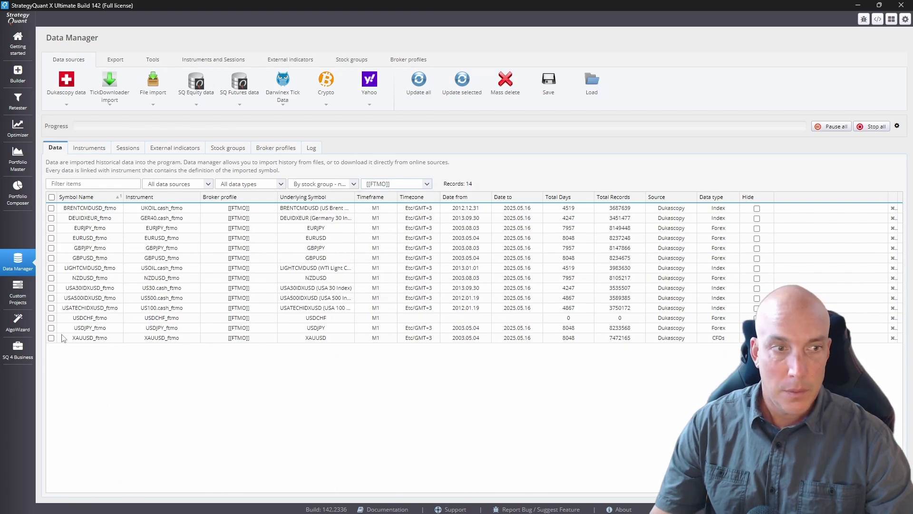
pyautogui.click(51, 318)
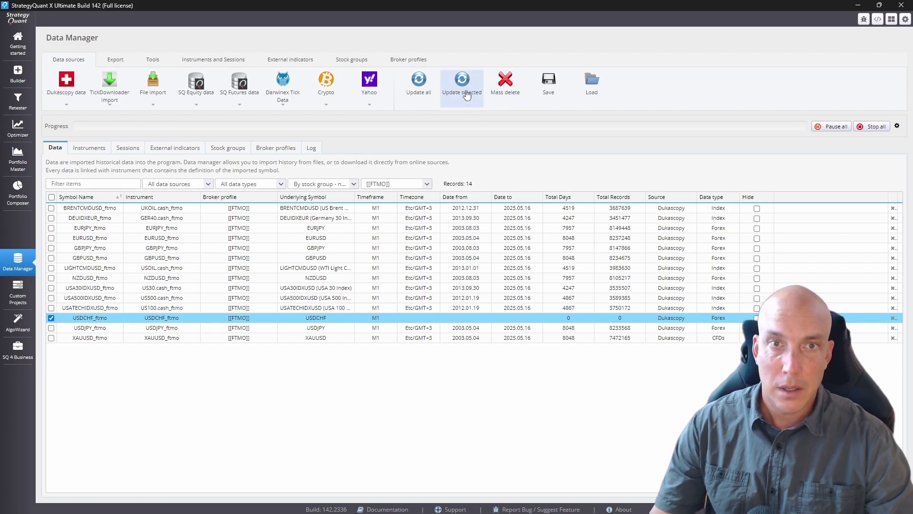
pyautogui.click(467, 94)
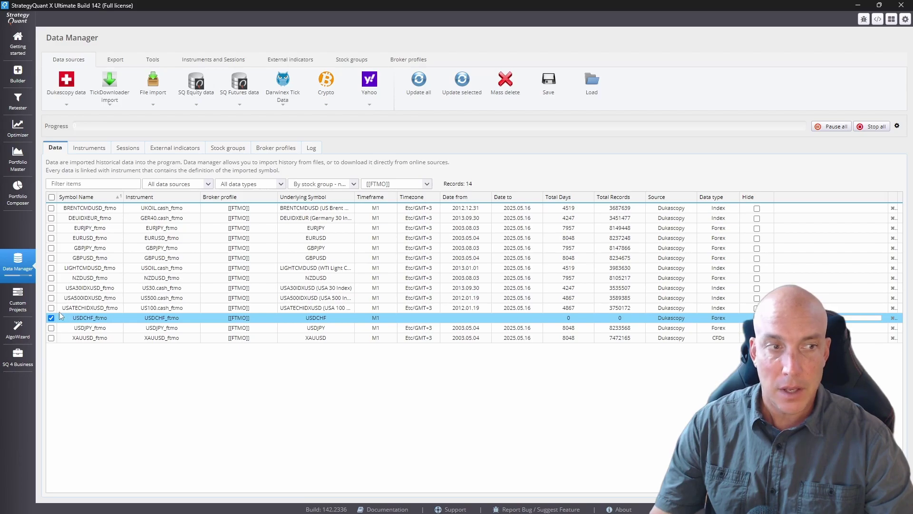
# Draft a bulk symbol mapping from USDCHF_icmarkets/H1 to USDCHF_ftmo/H1 for USDCHF IC Markets H1 V3, and close it without saving.
pyautogui.click(20, 309)
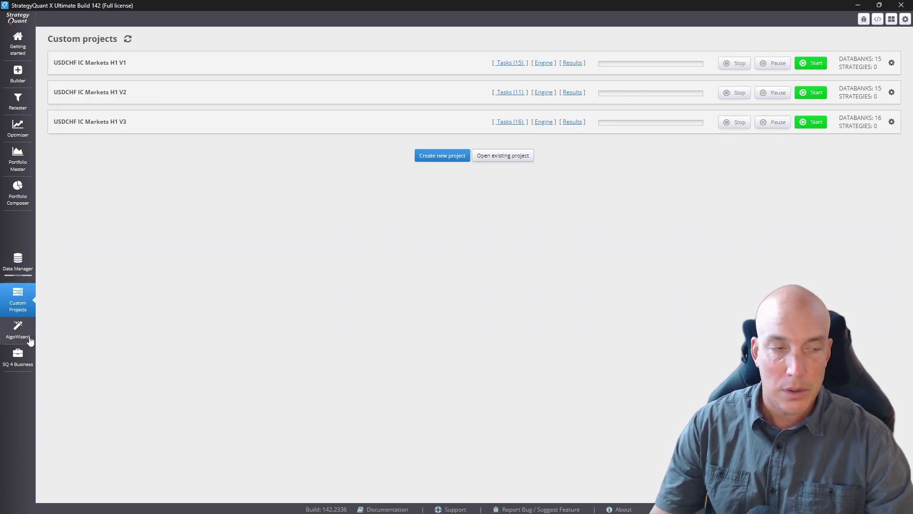
pyautogui.click(891, 122)
pyautogui.click(855, 173)
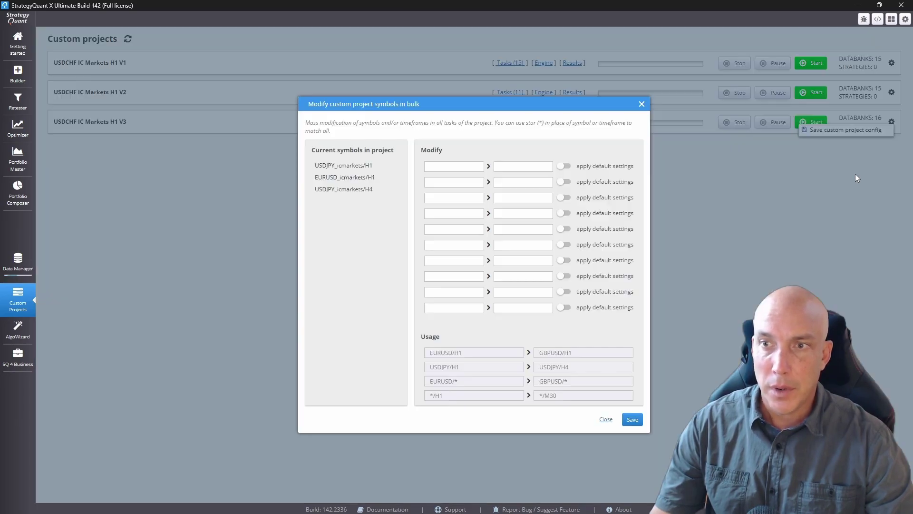
pyautogui.doubleClick(374, 166)
pyautogui.hotkey('ctrl', 'c')
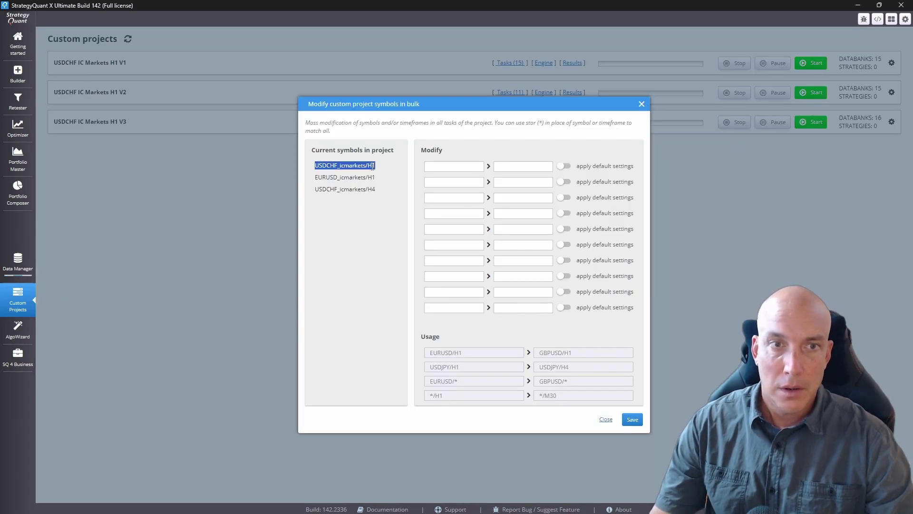
pyautogui.click(462, 165)
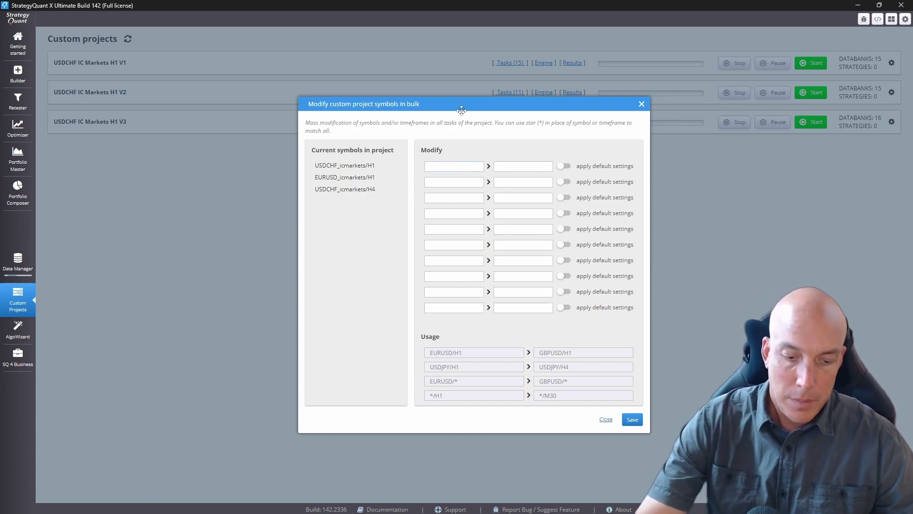
pyautogui.hotkey('ctrl', 'v')
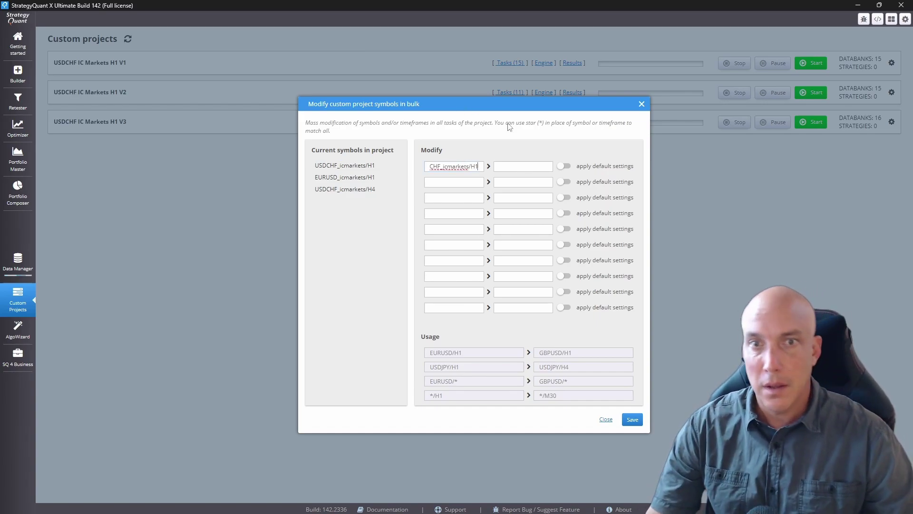
pyautogui.click(509, 166)
pyautogui.hotkey('ctrl', 'v')
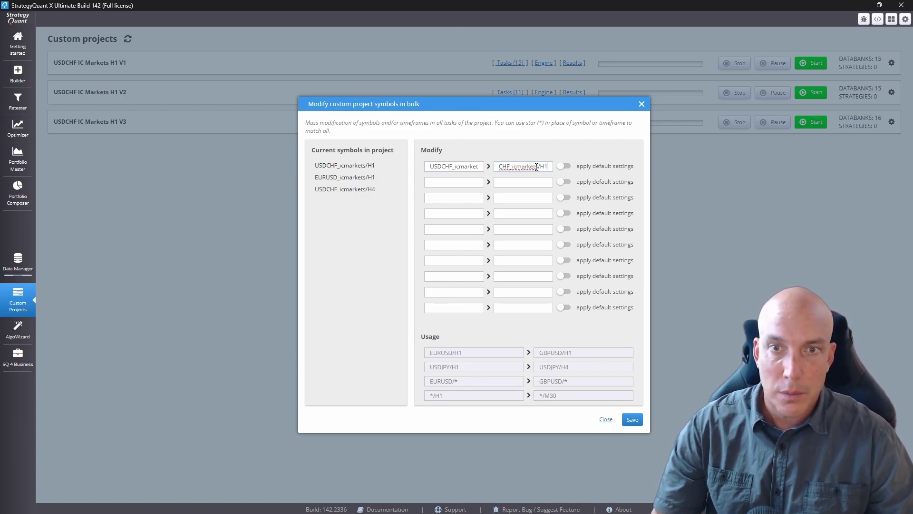
pyautogui.moveTo(538, 165); pyautogui.dragTo(516, 162)
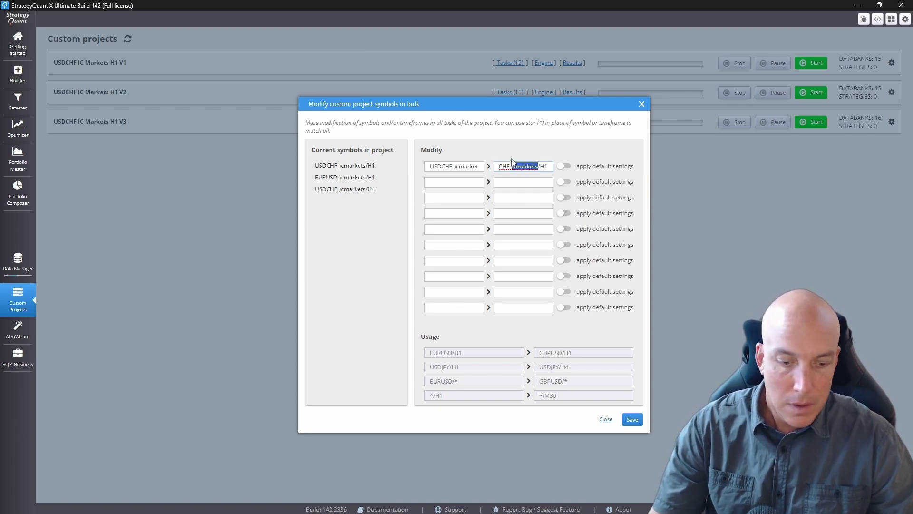
pyautogui.write('ftmo')
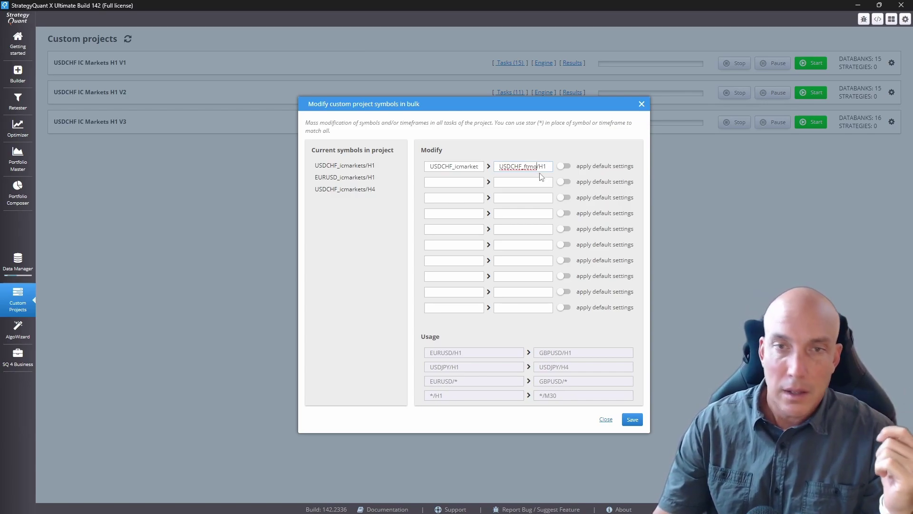
pyautogui.click(641, 104)
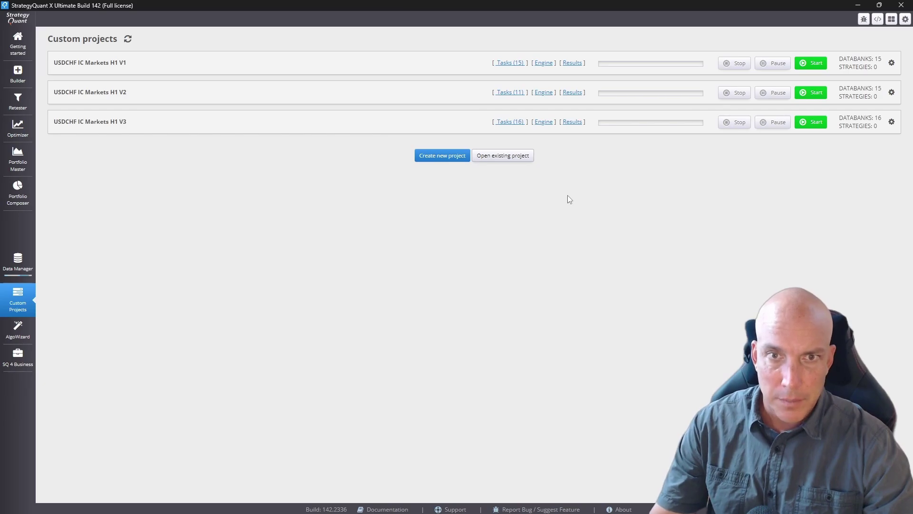
# Examine the project files in the Custom Project USDCAD folder without opening any of them.
pyautogui.click(514, 164)
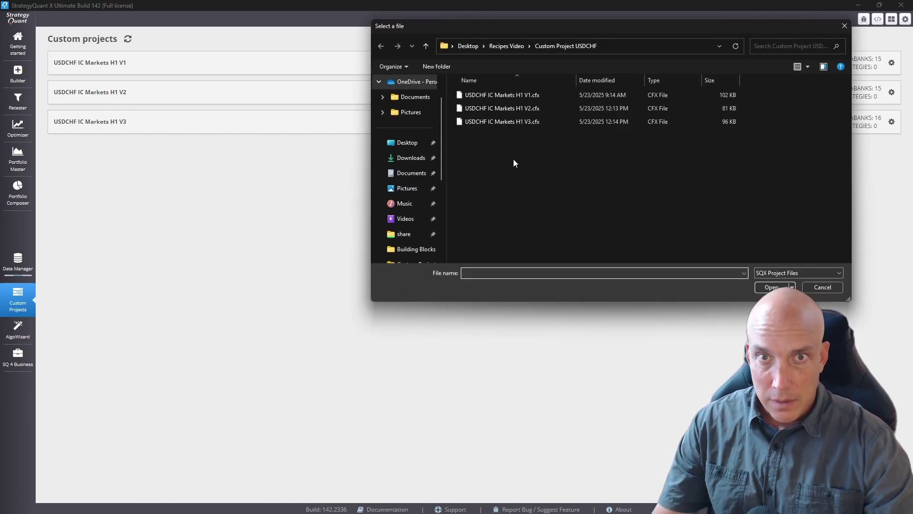
pyautogui.click(425, 50)
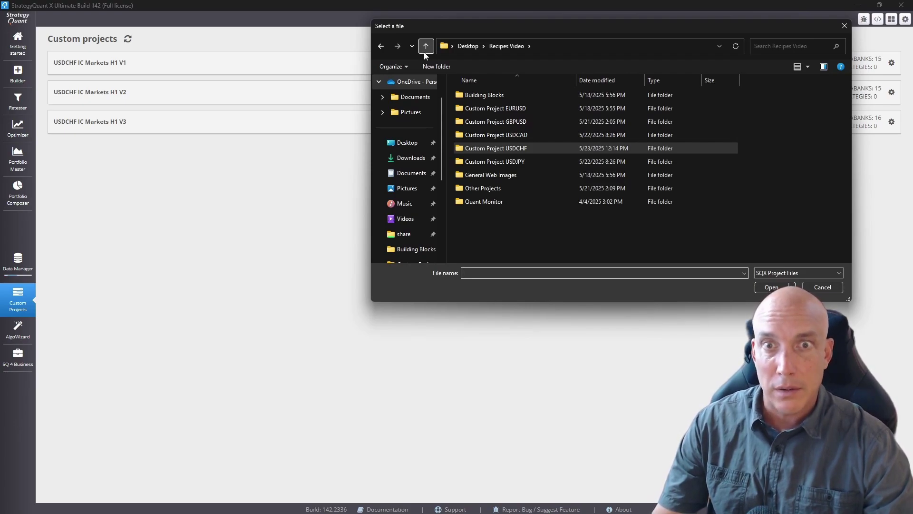
pyautogui.doubleClick(491, 135)
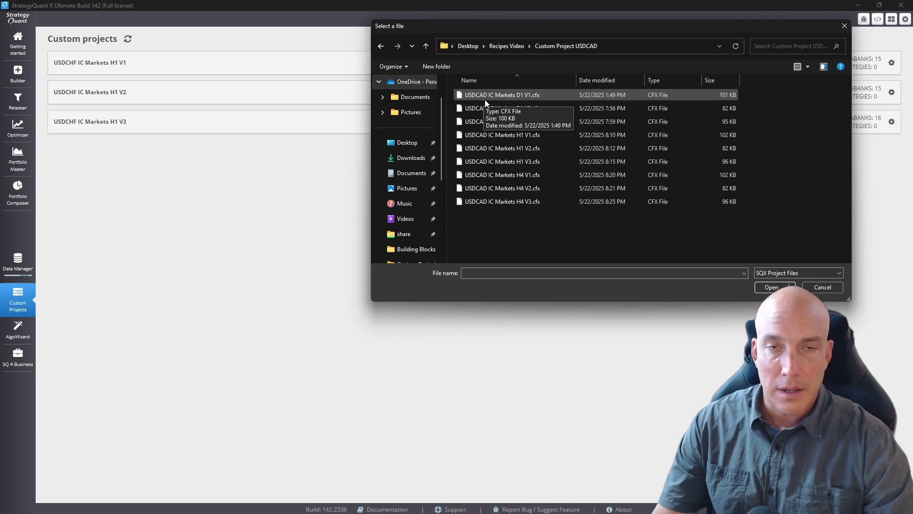
pyautogui.click(821, 287)
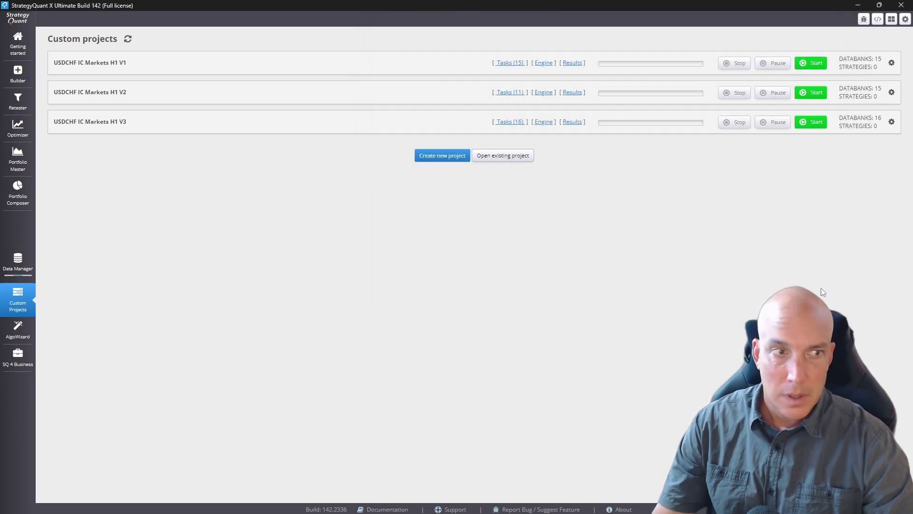
# Examine the Dukascopy symbols and their available data ranges without adding any, and return to the custom projects.
pyautogui.click(14, 269)
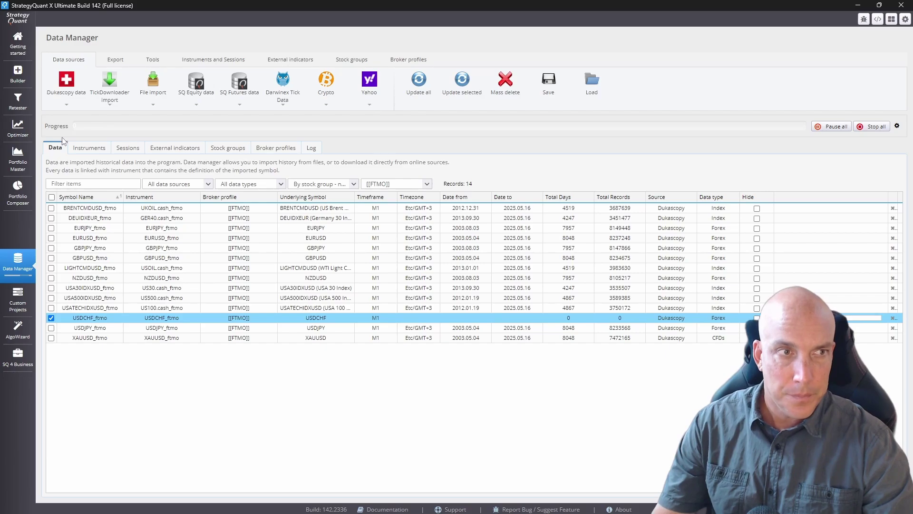
pyautogui.click(67, 104)
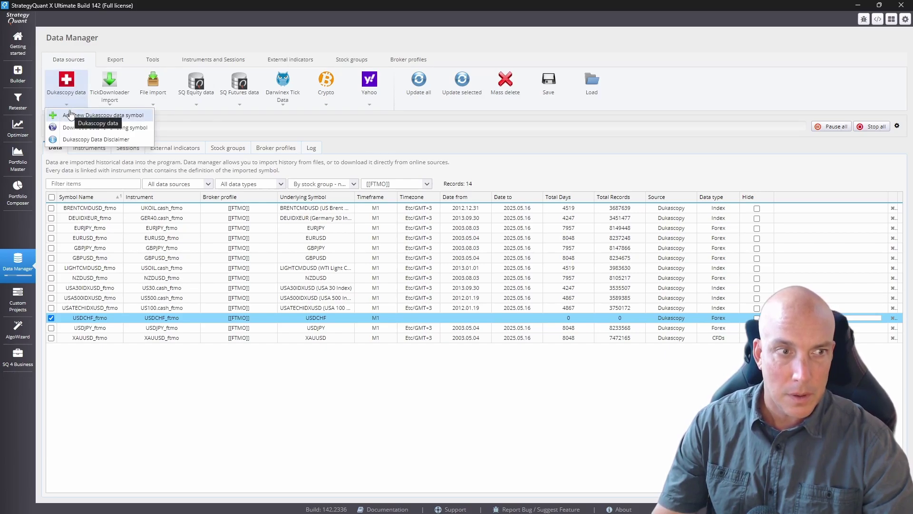
pyautogui.click(70, 115)
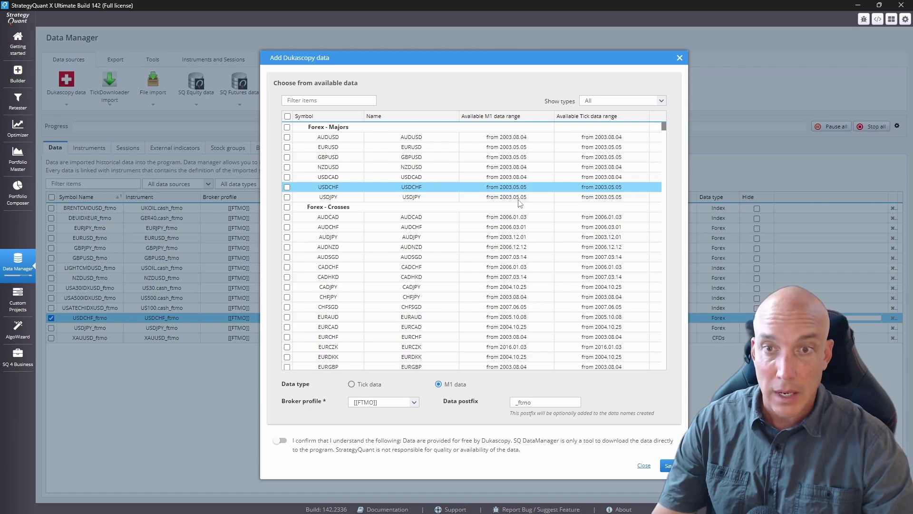
pyautogui.click(28, 312)
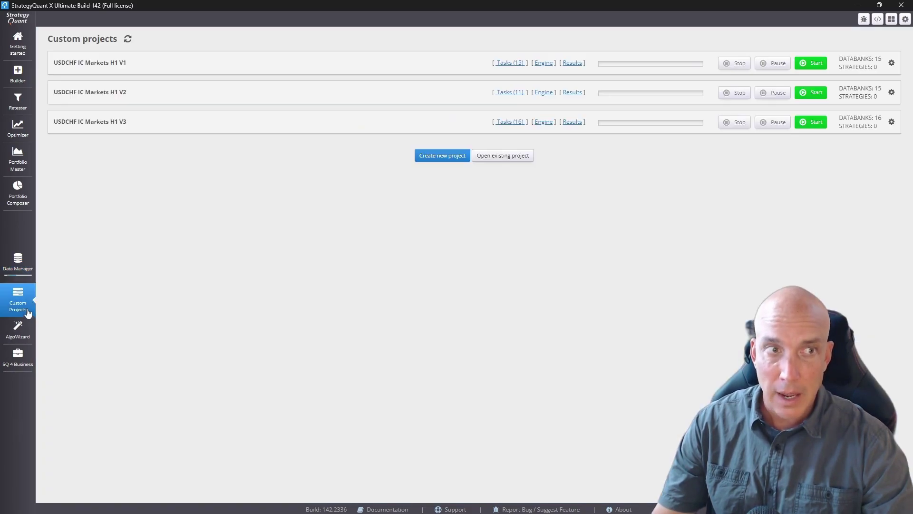
# Open the USDCHF IC Markets H1 V3 project and show the full settings of its Past OOS task.
pyautogui.click(139, 123)
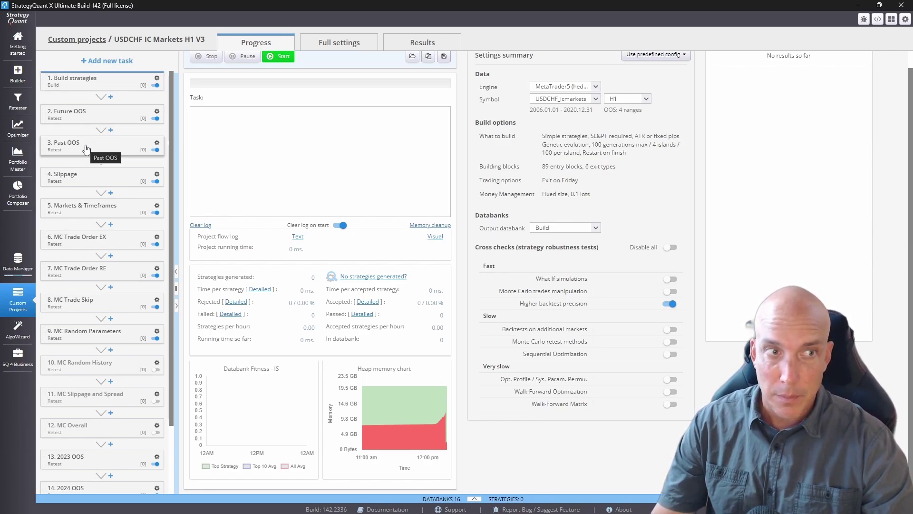
pyautogui.click(87, 149)
pyautogui.click(344, 45)
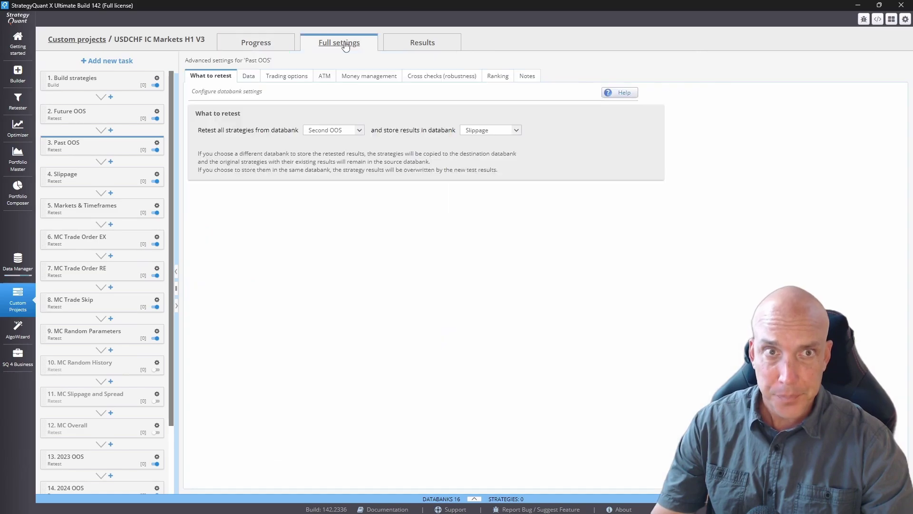
# Check the Past OOS task's backtest data settings, and compare the M1 and tick data start dates of the Dukascopy forex majors and crosses.
pyautogui.click(246, 76)
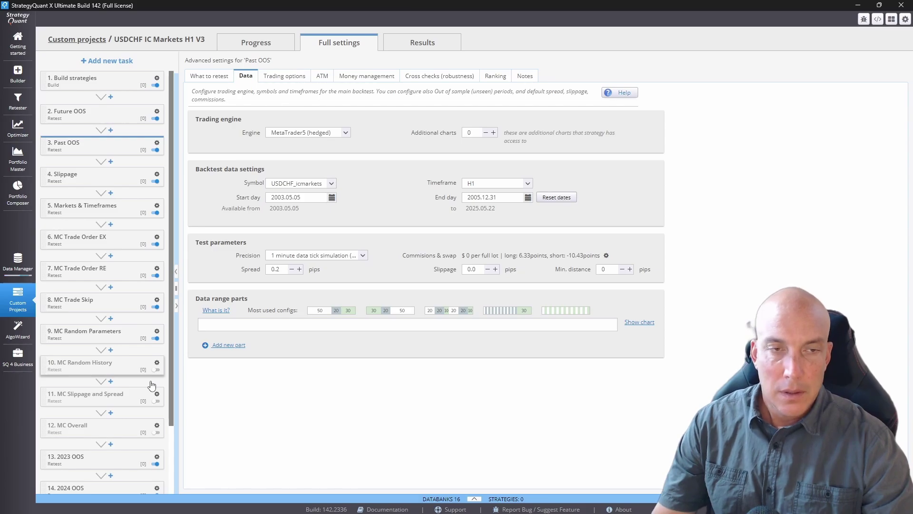
pyautogui.click(19, 267)
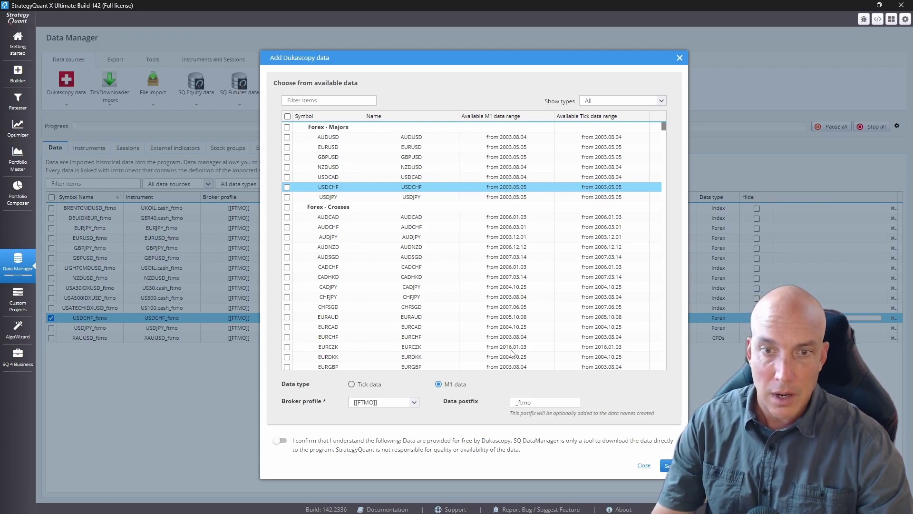
pyautogui.scroll(-2, 511, 352)
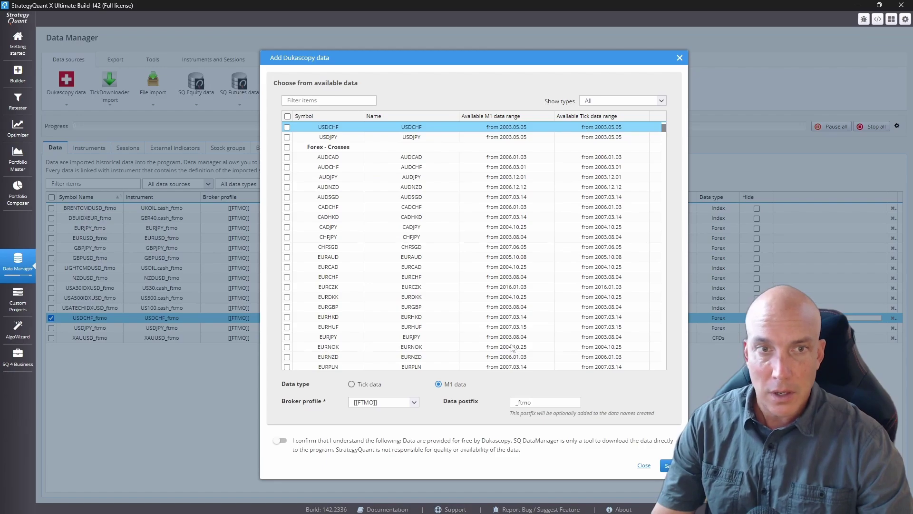
pyautogui.scroll(-4, 511, 340)
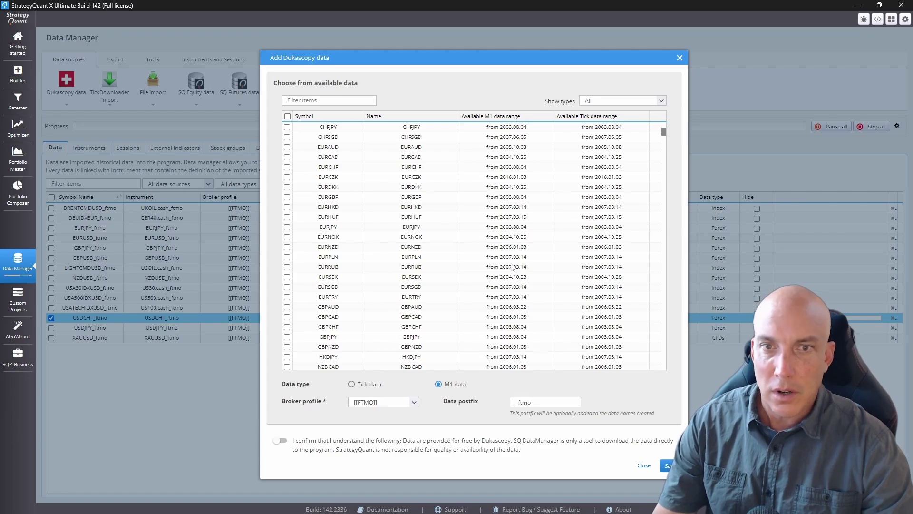
pyautogui.scroll(3, 409, 218)
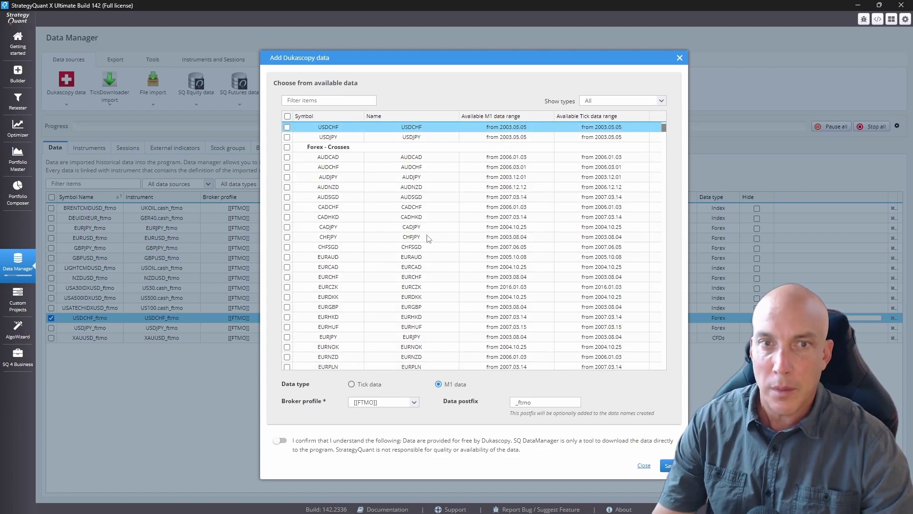
pyautogui.scroll(2, 428, 239)
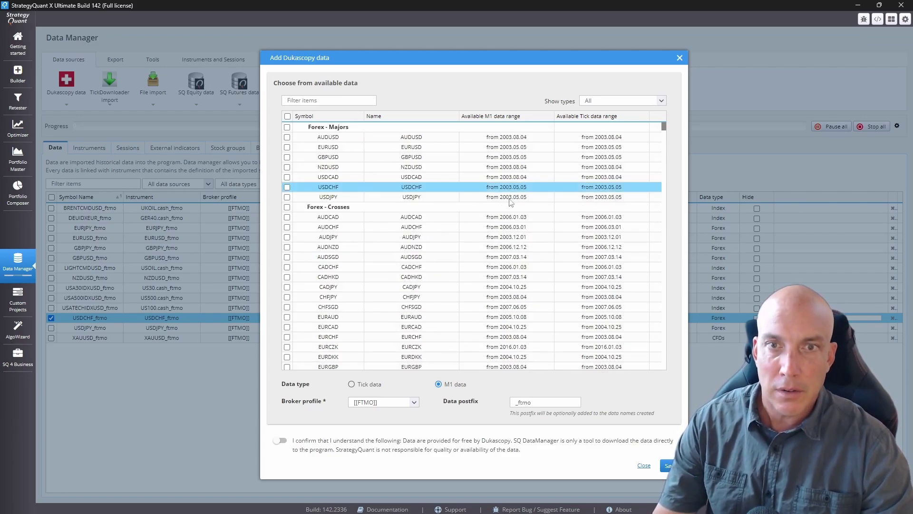